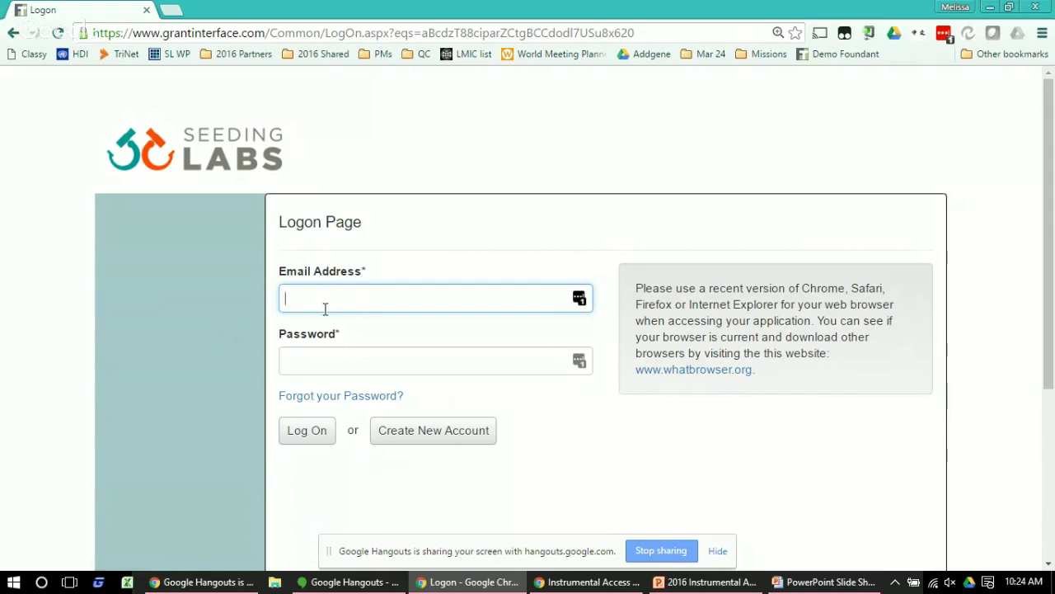
# Start a new account with organization 'university - department', city Boston, country USA
pyautogui.click(459, 436)
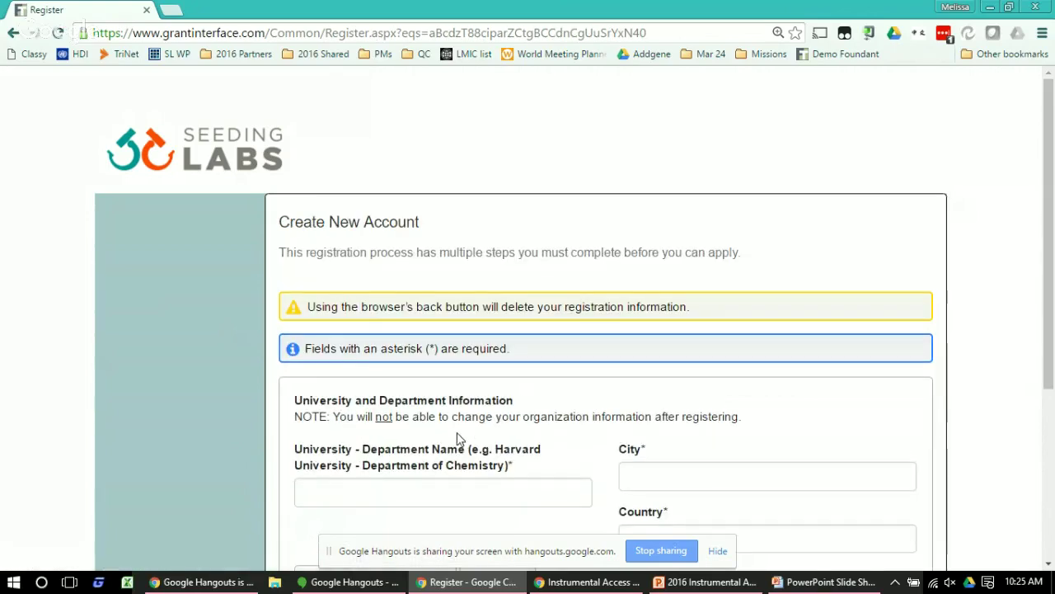
pyautogui.click(427, 486)
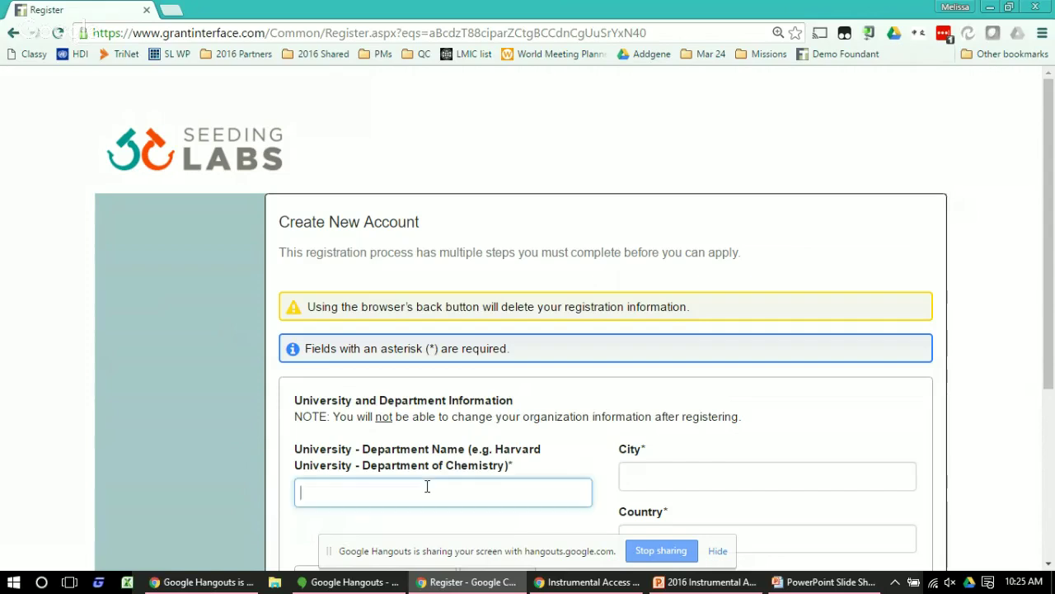
pyautogui.write('university')
pyautogui.press('Tab')
pyautogui.write('Boston')
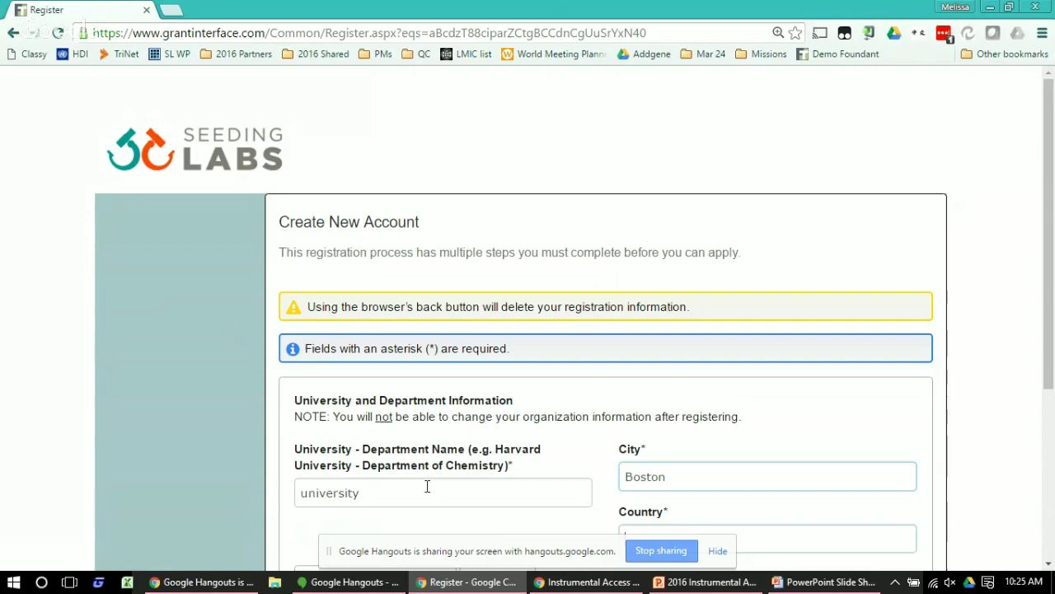
pyautogui.press('Tab')
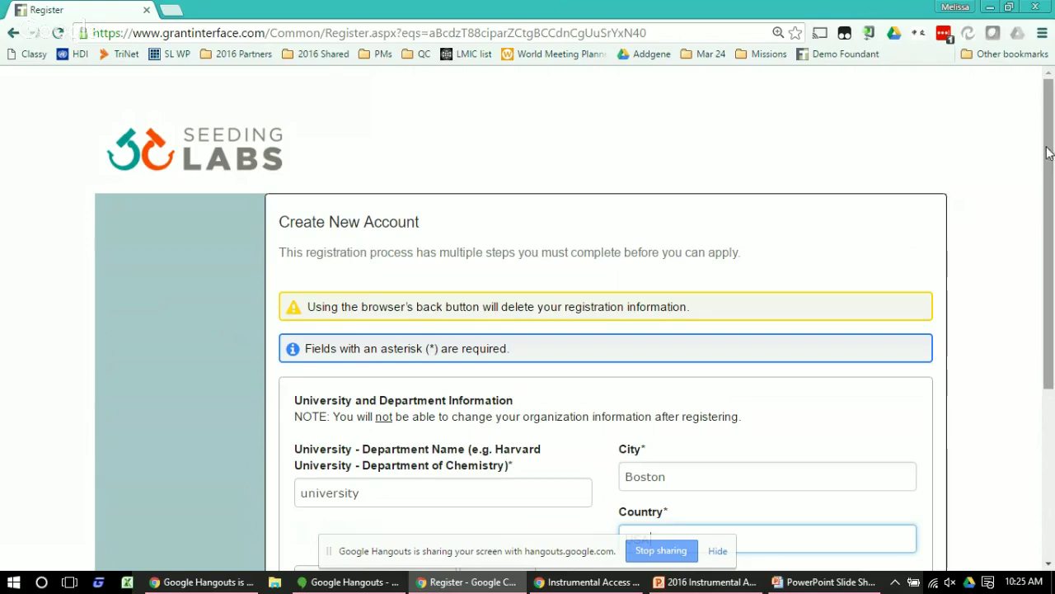
pyautogui.moveTo(1049, 152); pyautogui.dragTo(1048, 227)
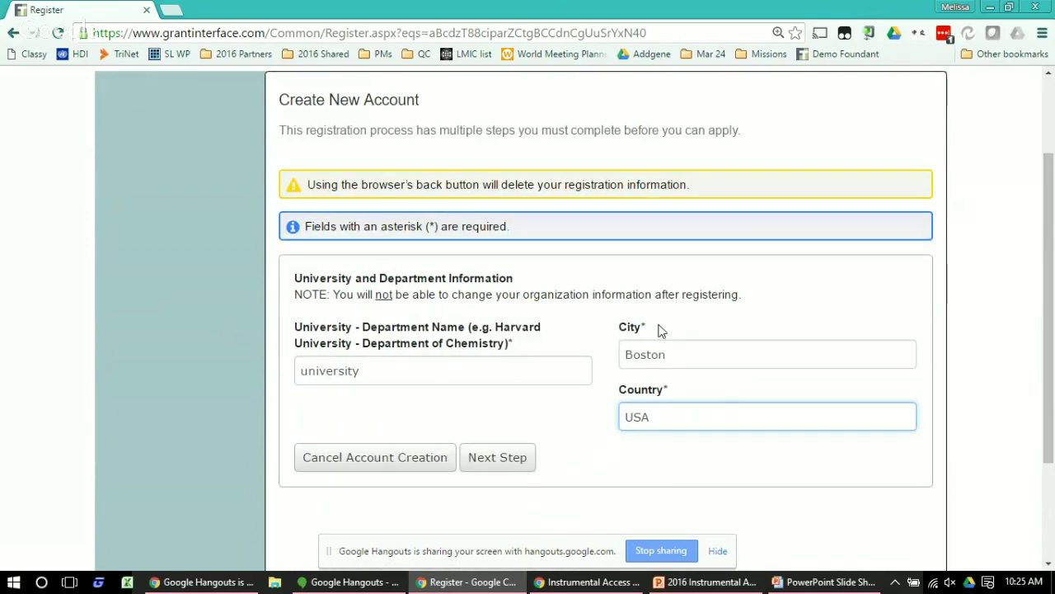
pyautogui.click(462, 378)
pyautogui.write('-')
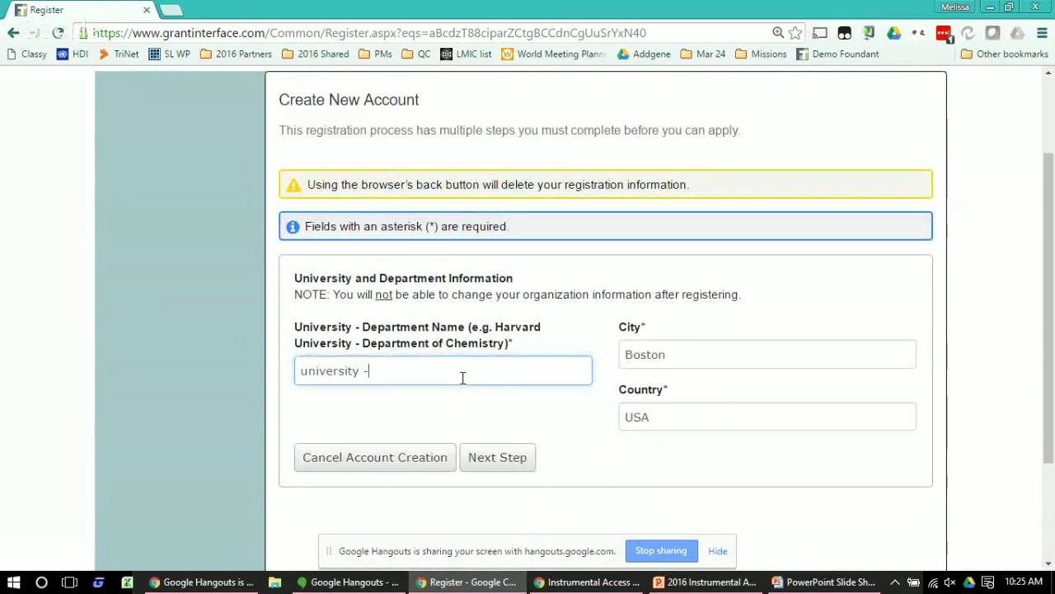
pyautogui.write(' departme')
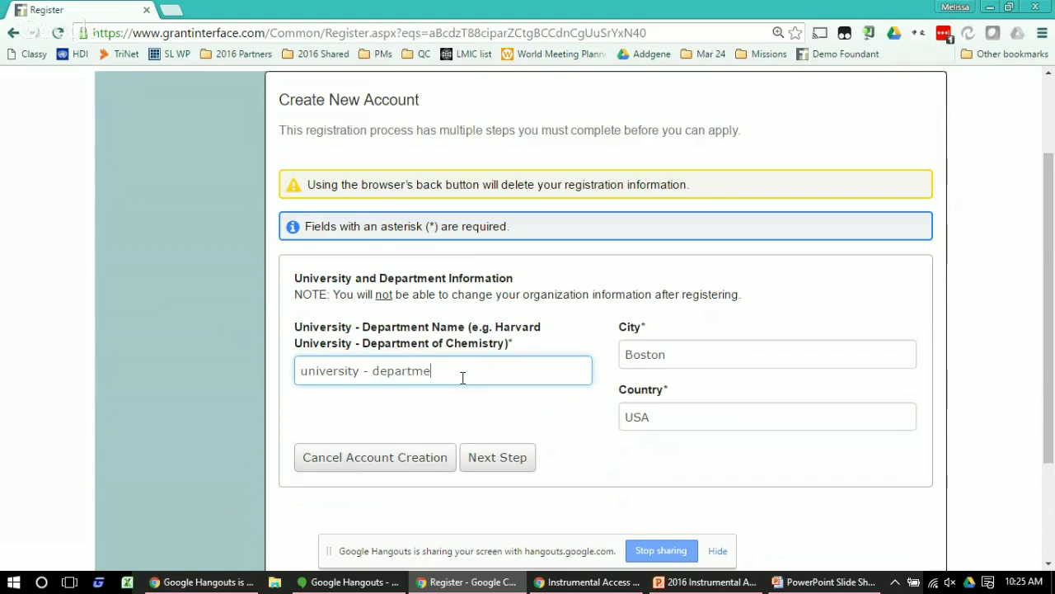
pyautogui.write('nt')
pyautogui.click(513, 460)
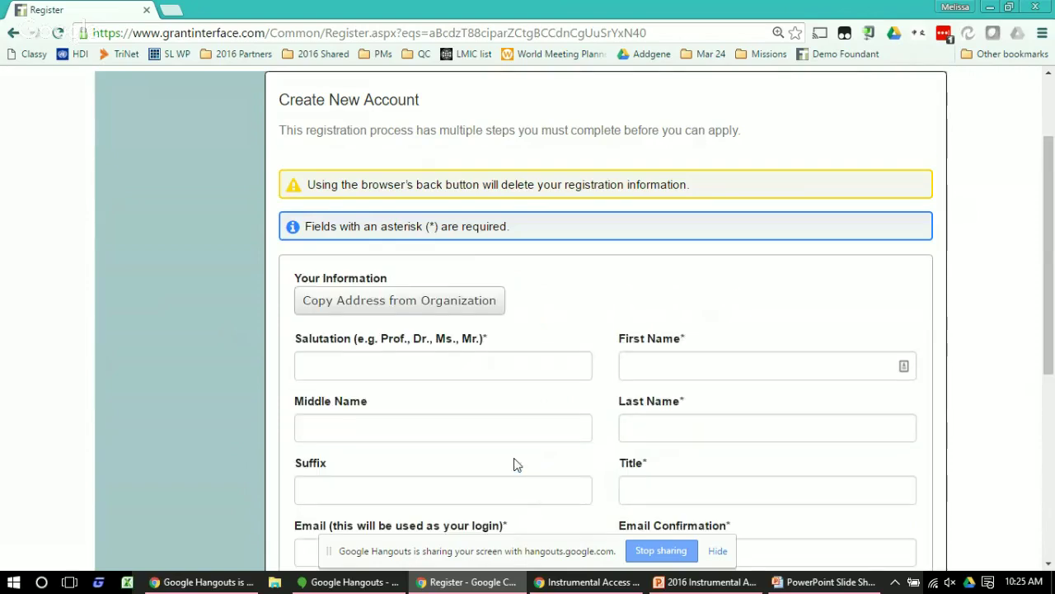
# Enter salutation 'ms.', the applicant's first and last name, a title, and the confirmed login email
pyautogui.click(470, 368)
pyautogui.write('ms.')
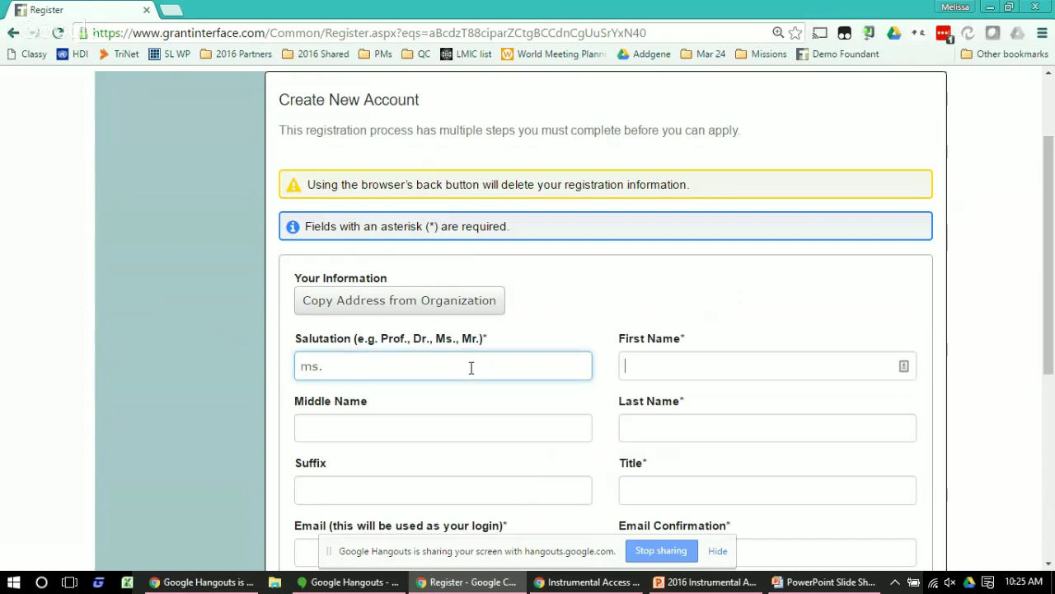
pyautogui.press('Tab')
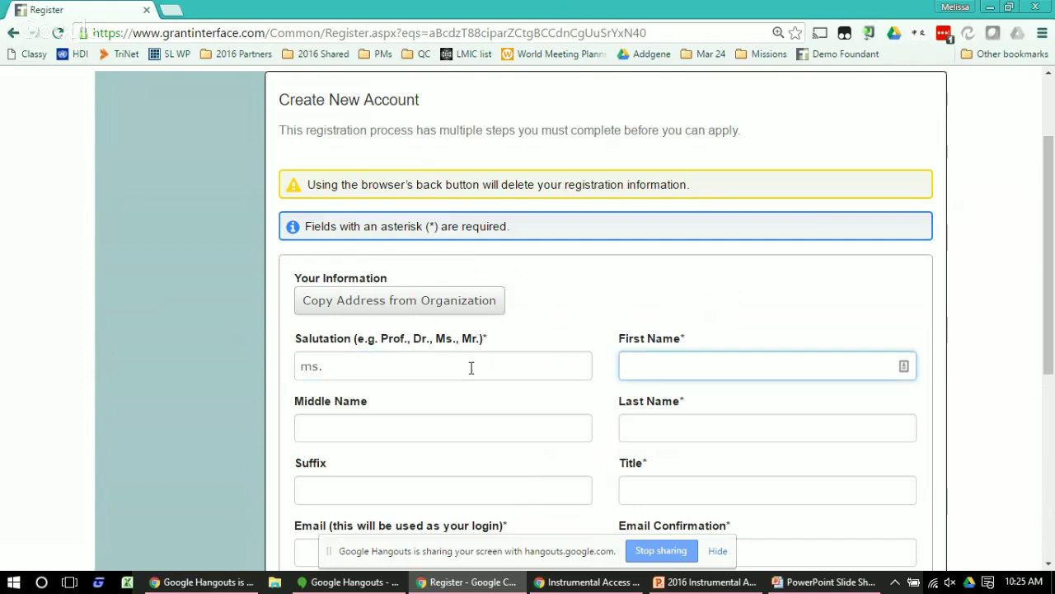
pyautogui.write('test')
pyautogui.press('Tab')
pyautogui.press('Tab')
pyautogui.write('tes')
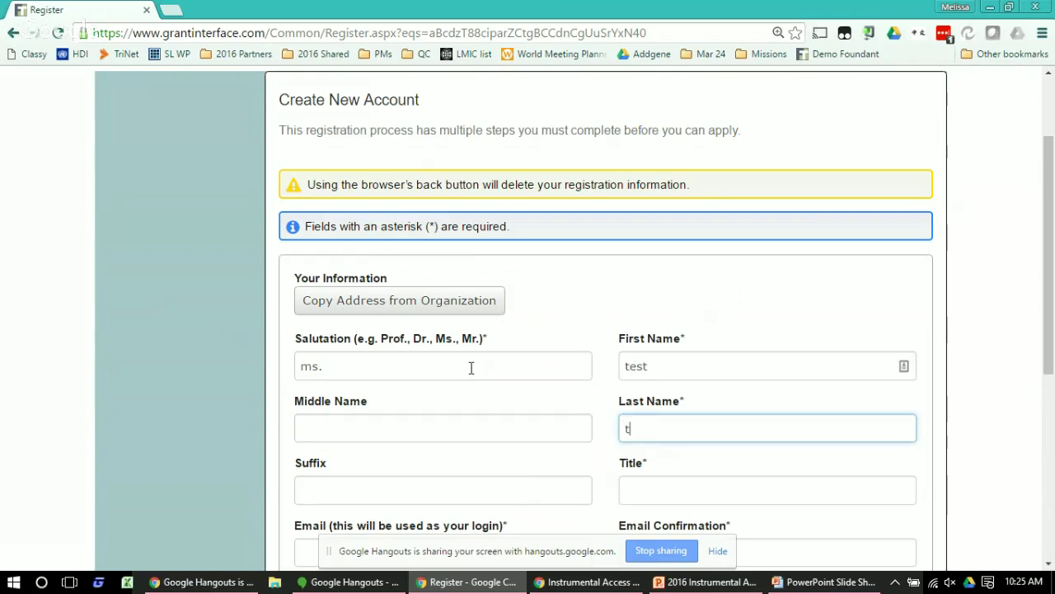
pyautogui.write('t')
pyautogui.press('Tab')
pyautogui.press('Tab')
pyautogui.write('t')
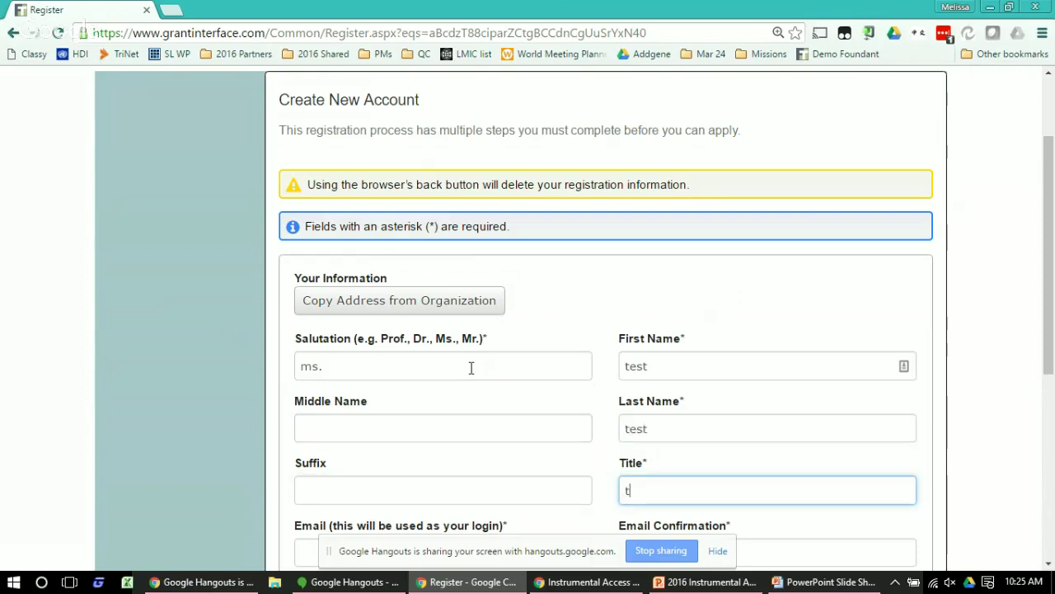
pyautogui.write('est')
pyautogui.press('Tab')
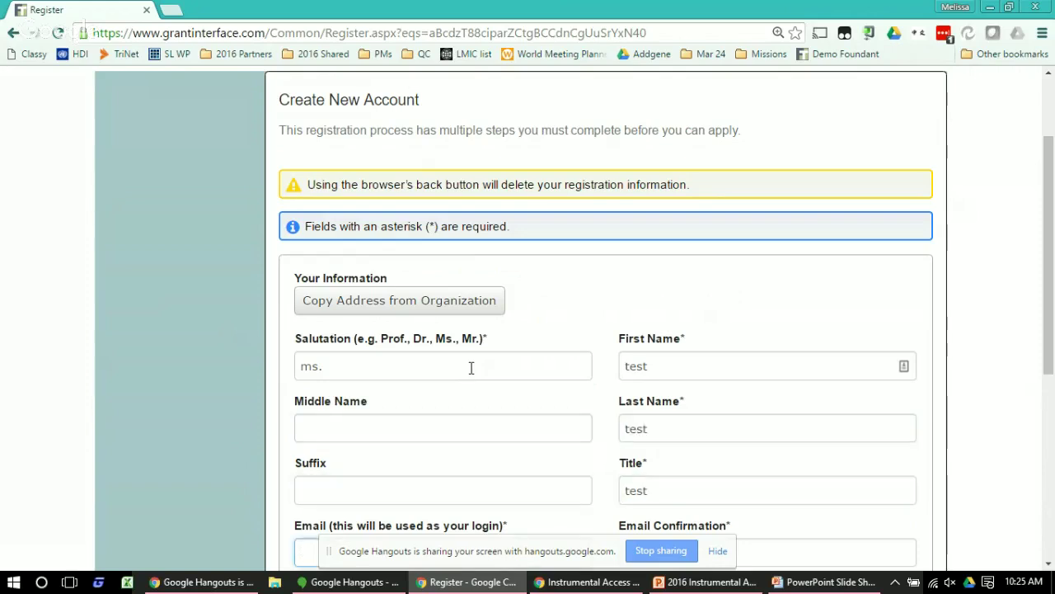
pyautogui.write('tes')
pyautogui.press('Tab')
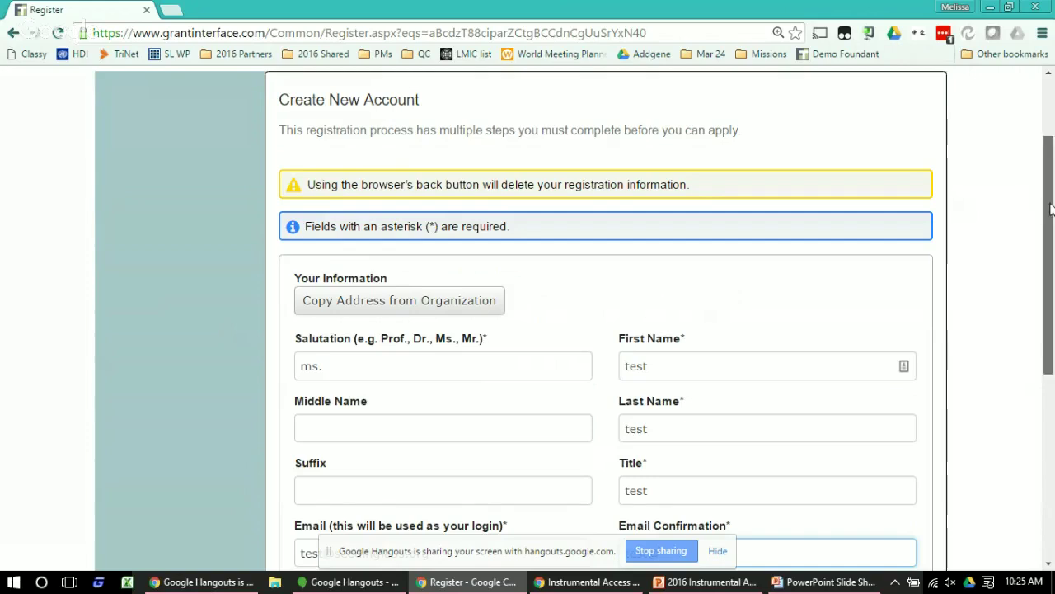
pyautogui.moveTo(1049, 210); pyautogui.dragTo(1052, 257)
pyautogui.write('see')
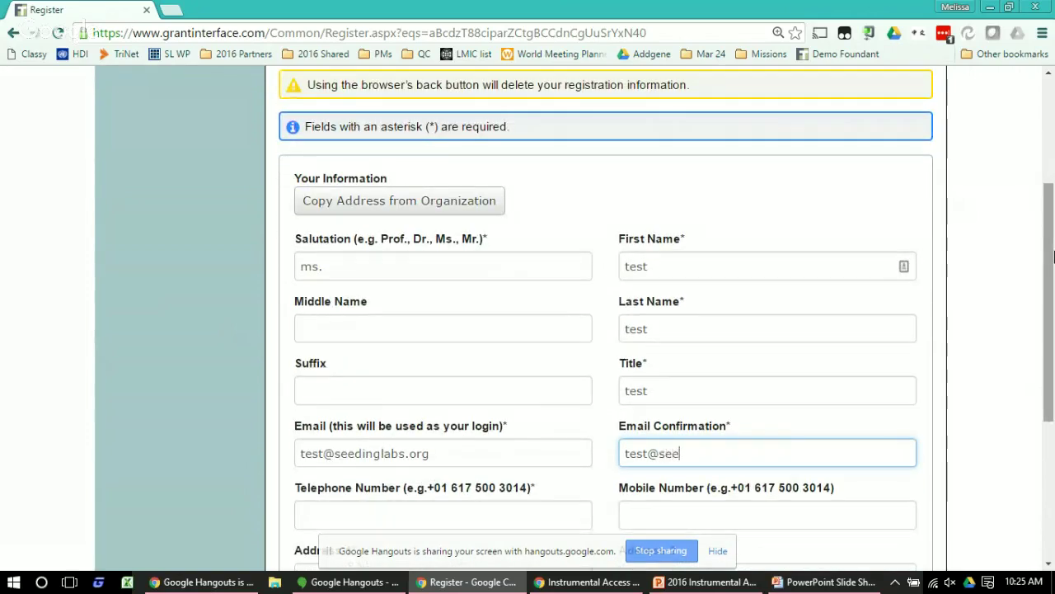
pyautogui.write('dinglabs.org')
pyautogui.press('Tab')
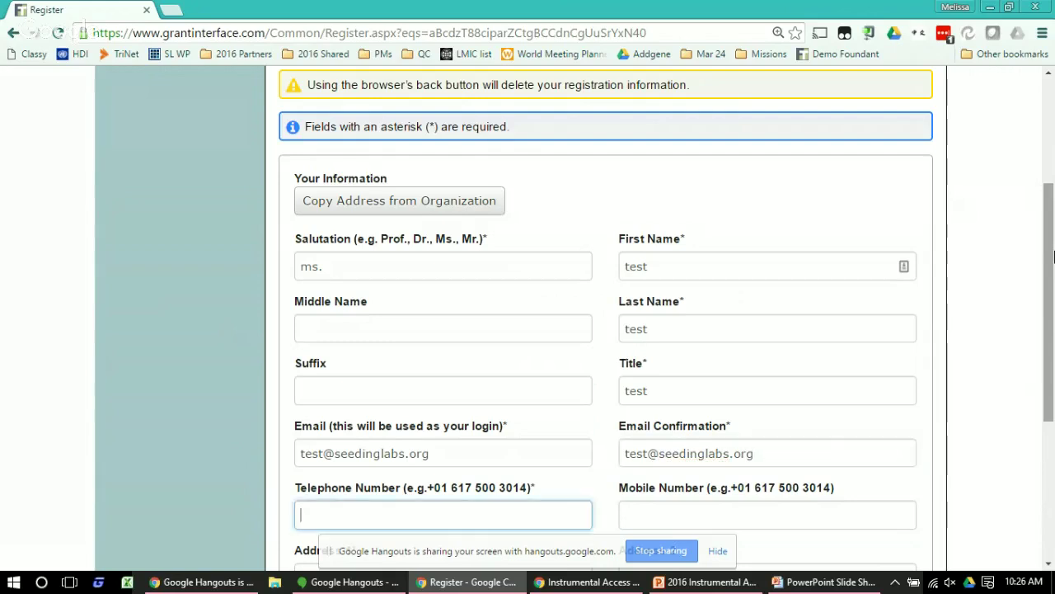
pyautogui.press('Tab')
pyautogui.press('Tab')
pyautogui.press('Tab')
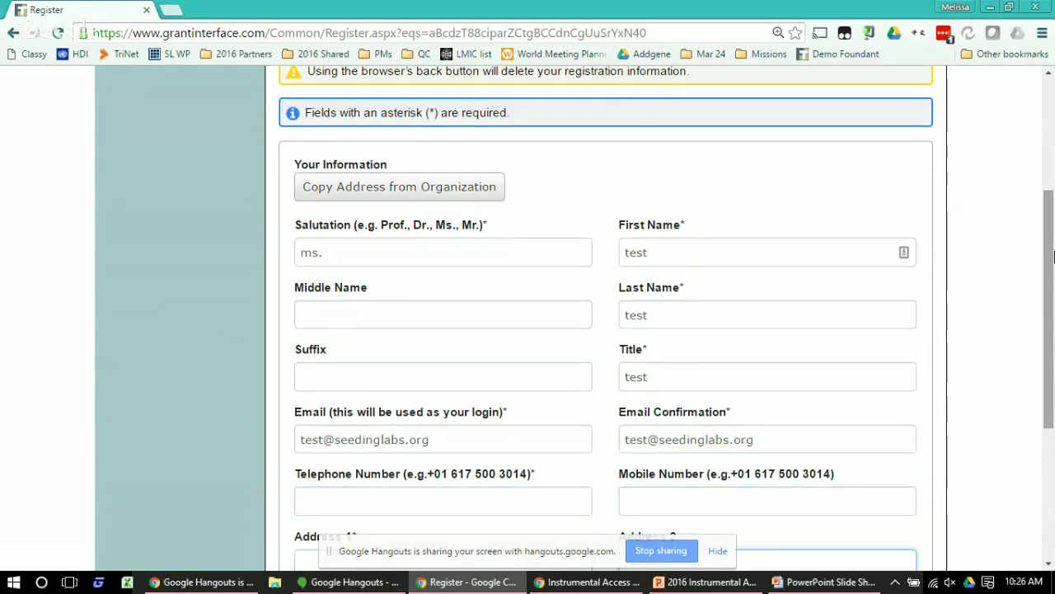
# Fill in the applicant's telephone number and a Boston, MA mailing address with postal code
pyautogui.click(385, 491)
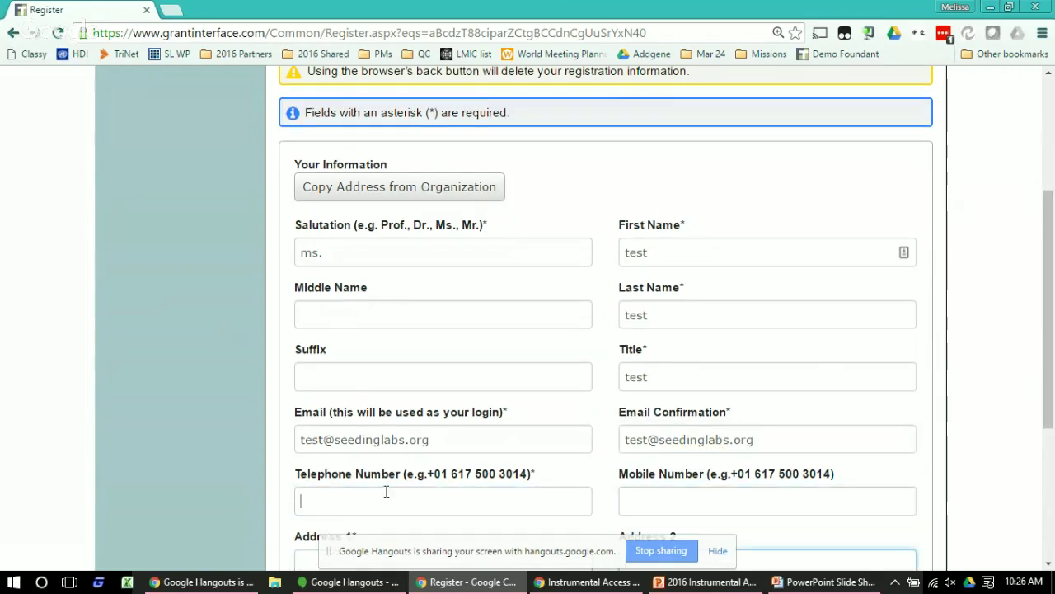
pyautogui.write('111')
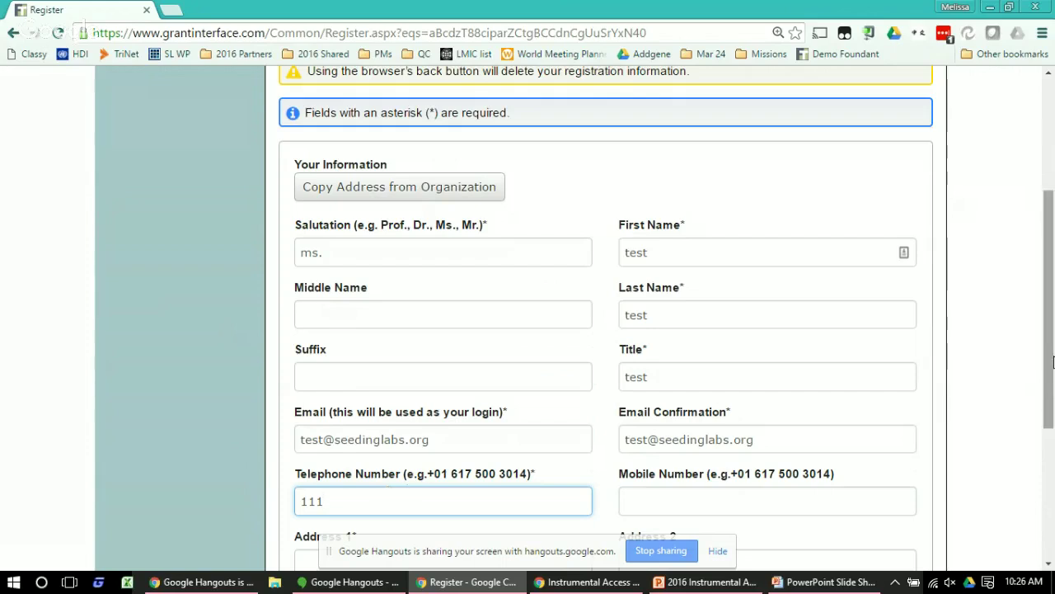
pyautogui.moveTo(1051, 365); pyautogui.dragTo(1054, 456)
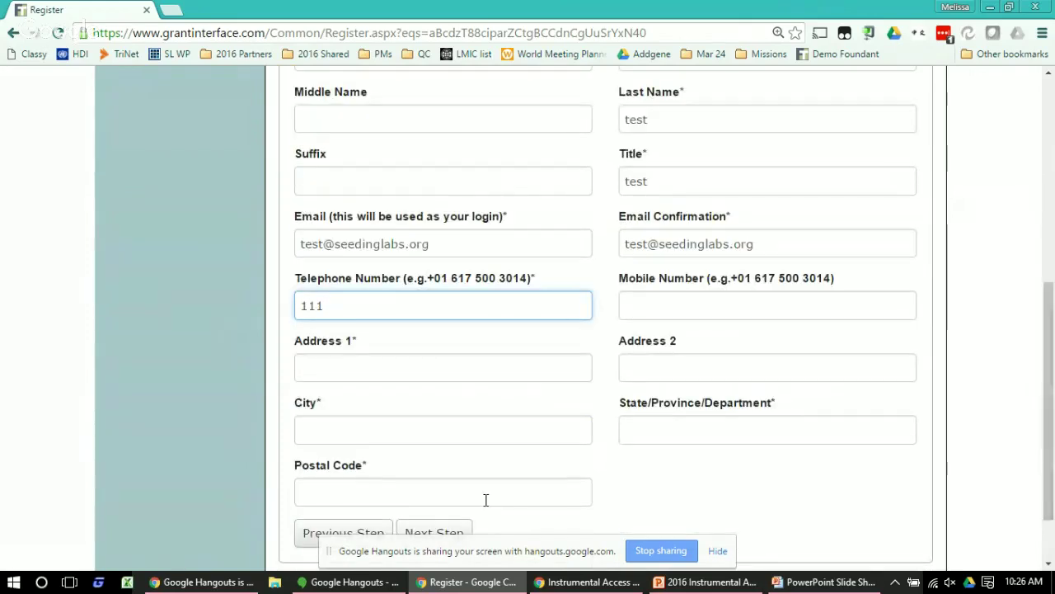
pyautogui.click(423, 378)
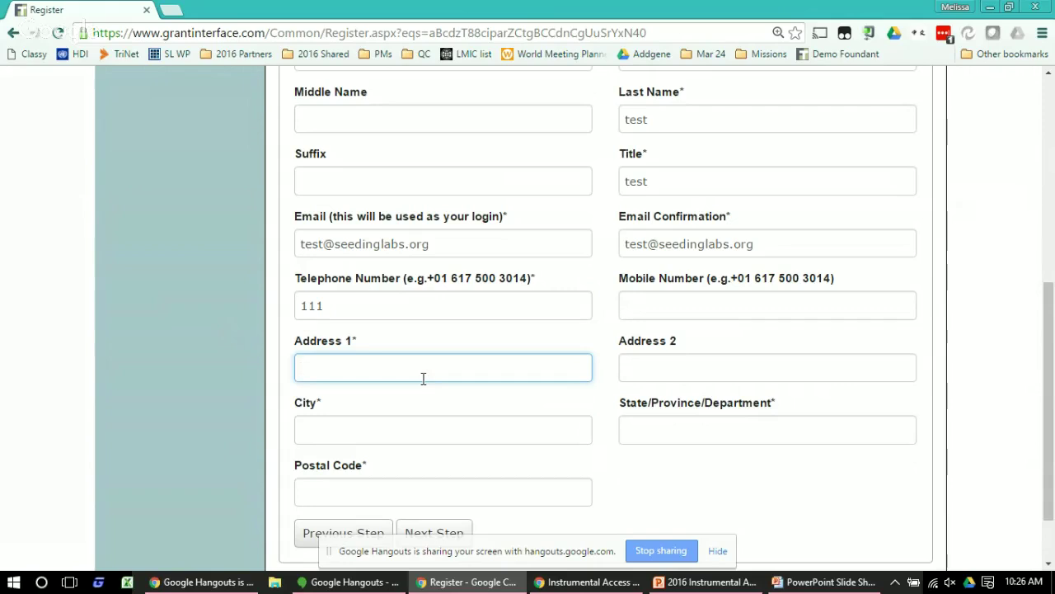
pyautogui.write('11')
pyautogui.click(405, 424)
pyautogui.write('Boston')
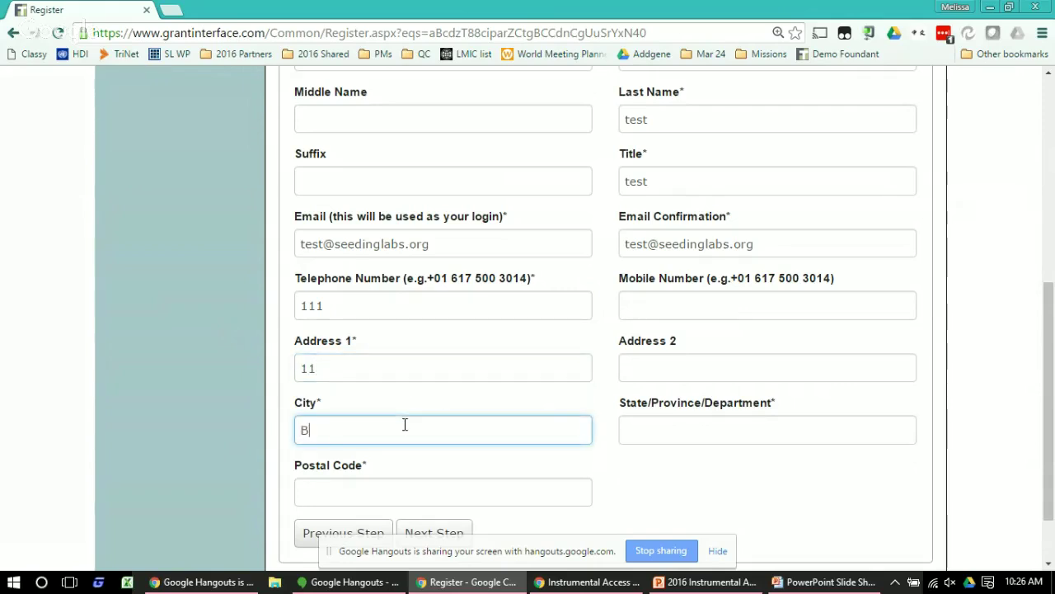
pyautogui.press('Tab')
pyautogui.write('MA')
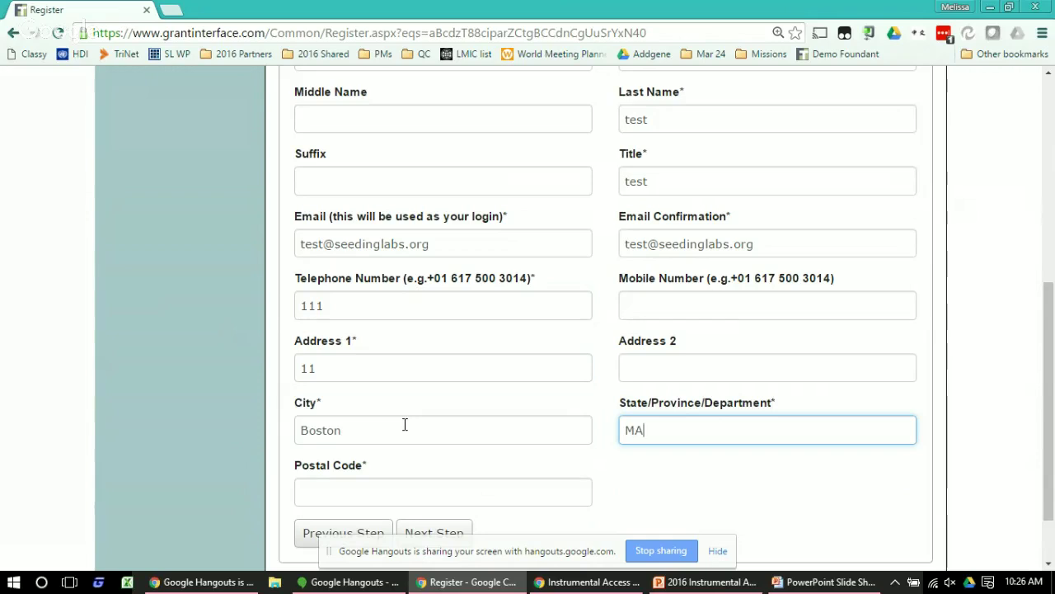
pyautogui.press('Tab')
pyautogui.write('02130')
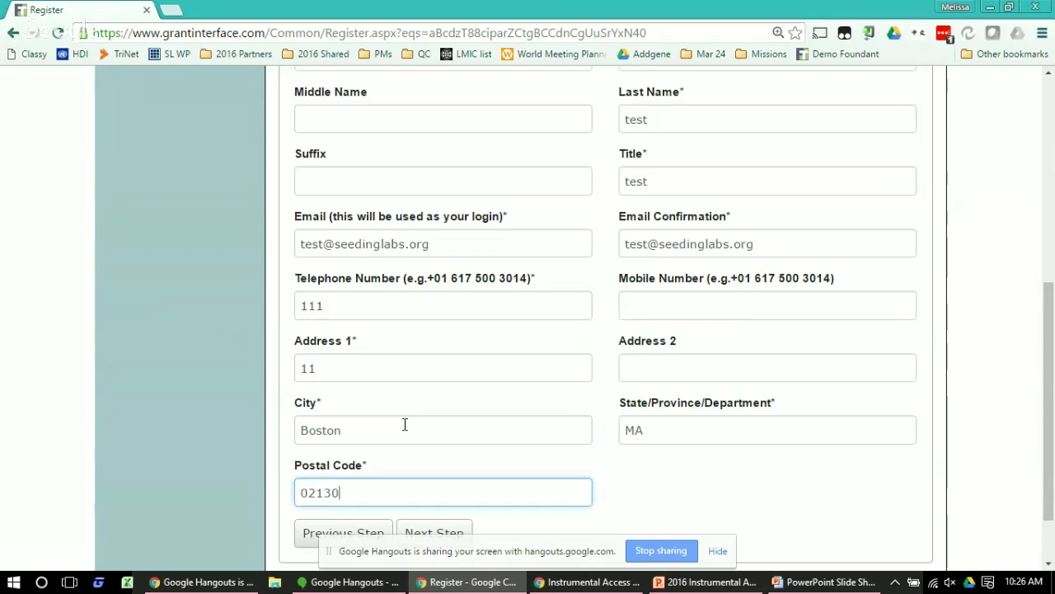
pyautogui.click(428, 534)
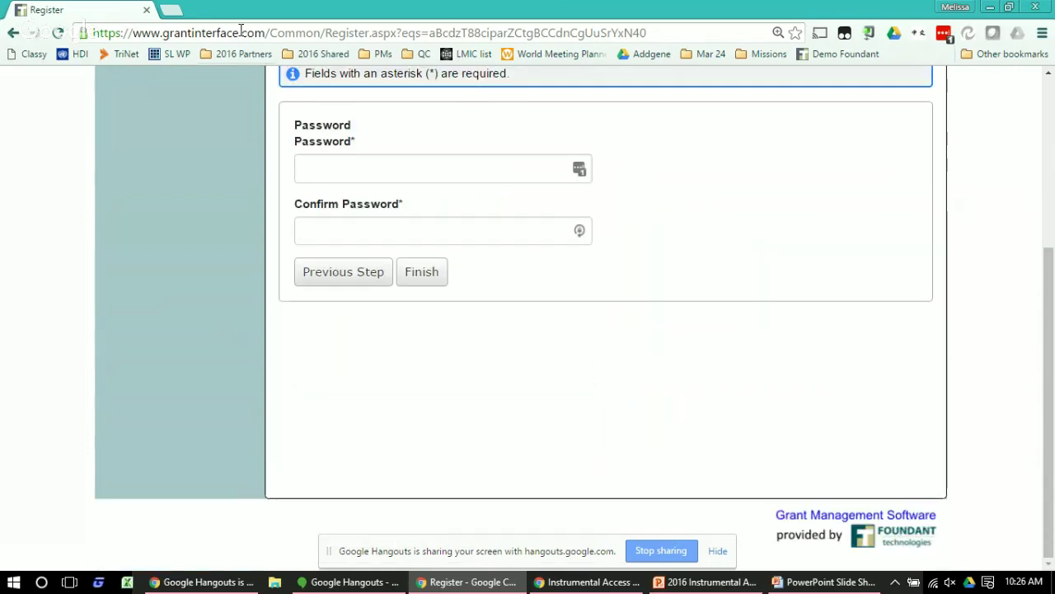
# Enter and confirm the account password, then submit the registration
pyautogui.click(444, 169)
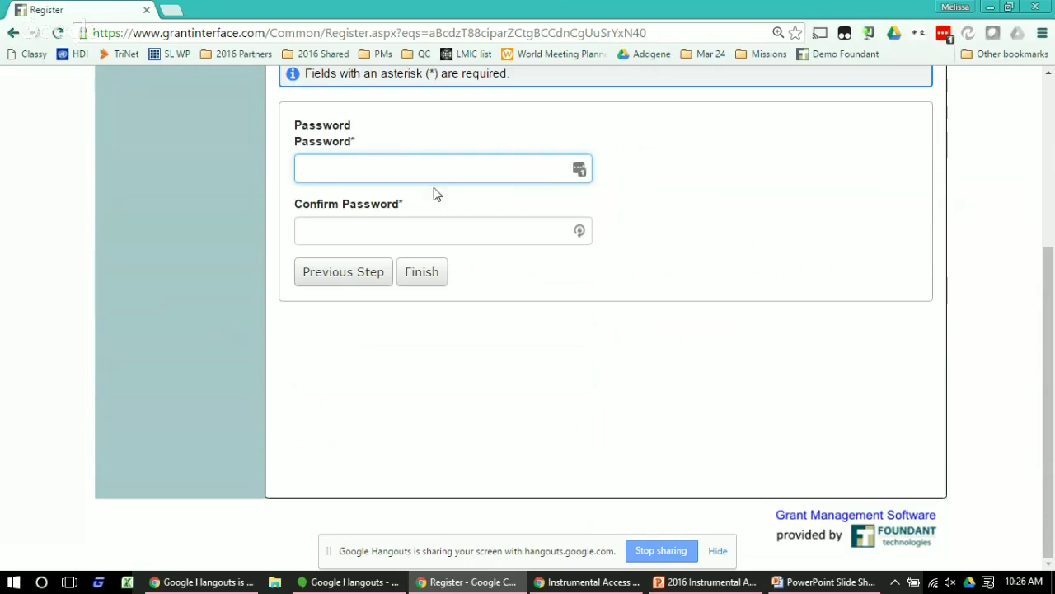
pyautogui.write('********')
pyautogui.press('Tab')
pyautogui.write('*******')
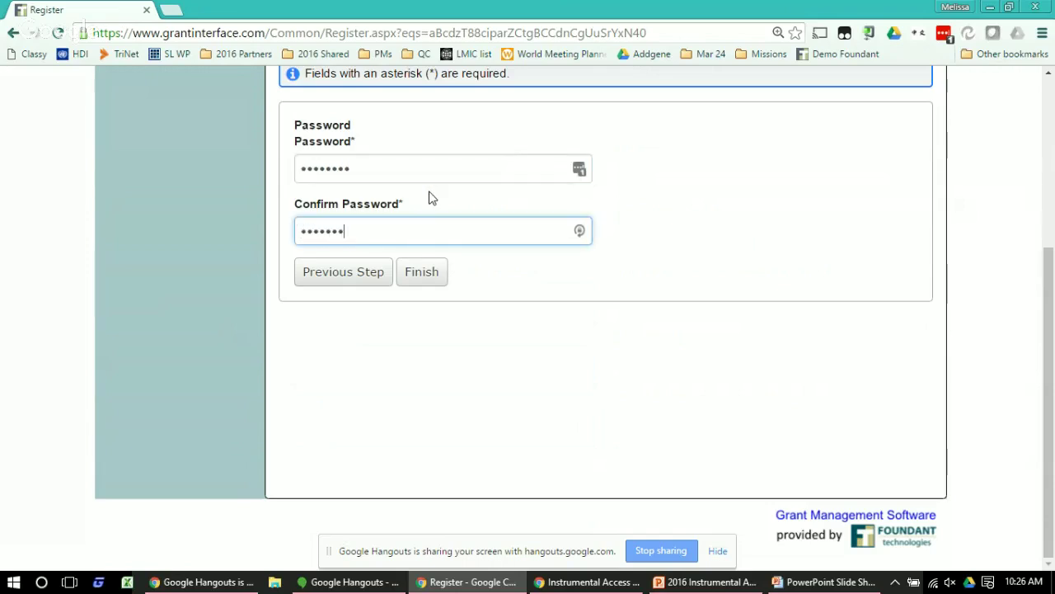
pyautogui.click(432, 282)
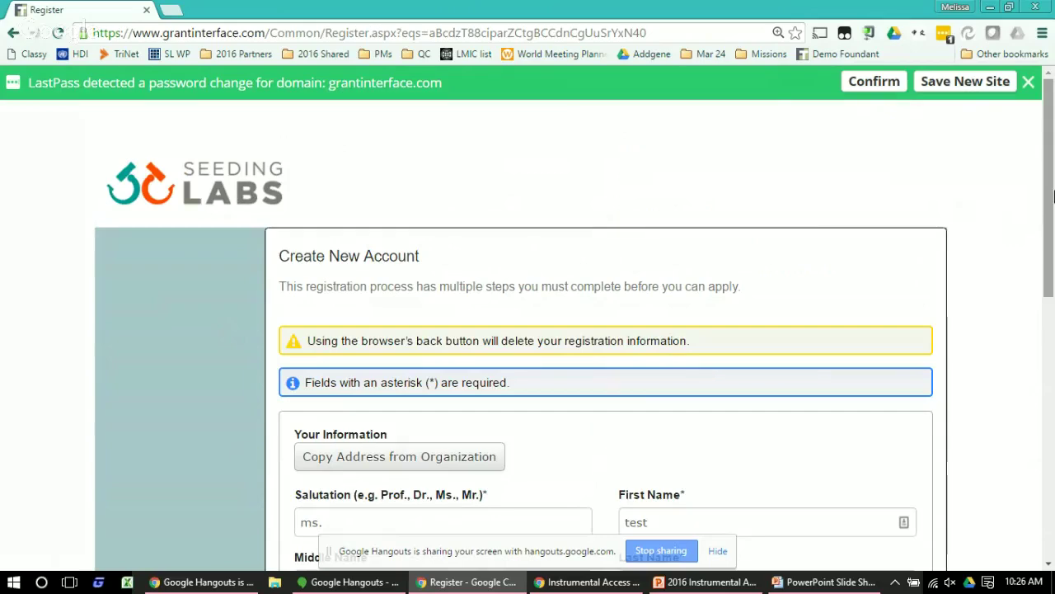
# Make the login and confirmation emails unique by appending 1, then finish registration
pyautogui.moveTo(1052, 196); pyautogui.dragTo(1052, 472)
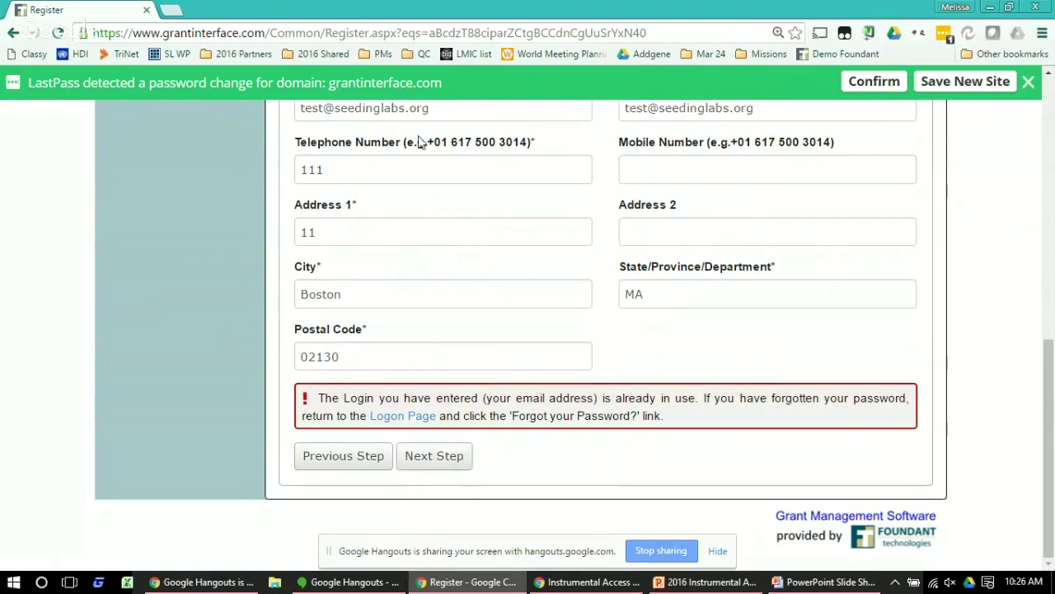
pyautogui.click(325, 111)
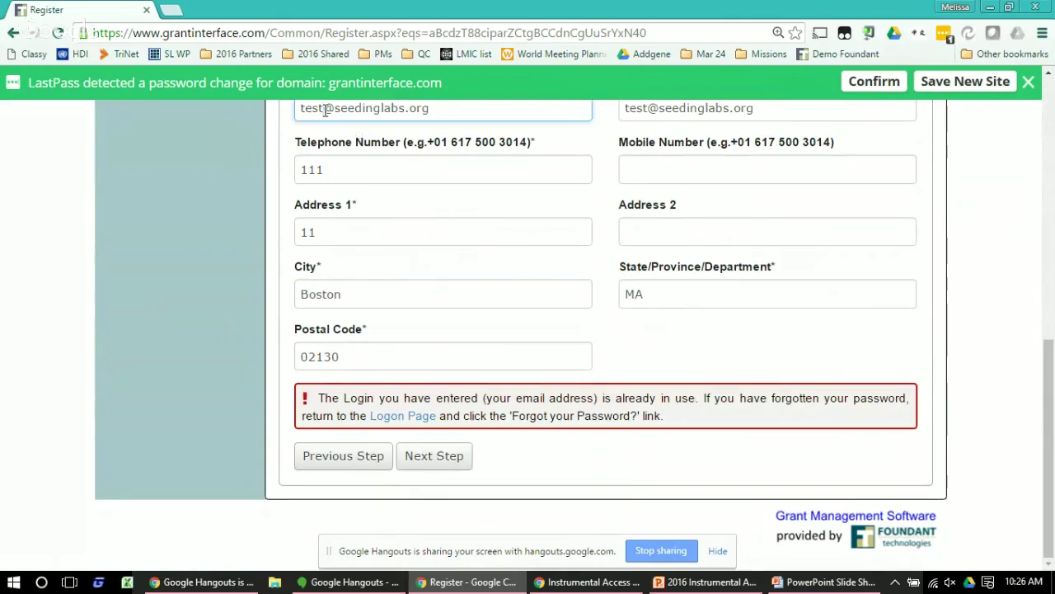
pyautogui.write('1')
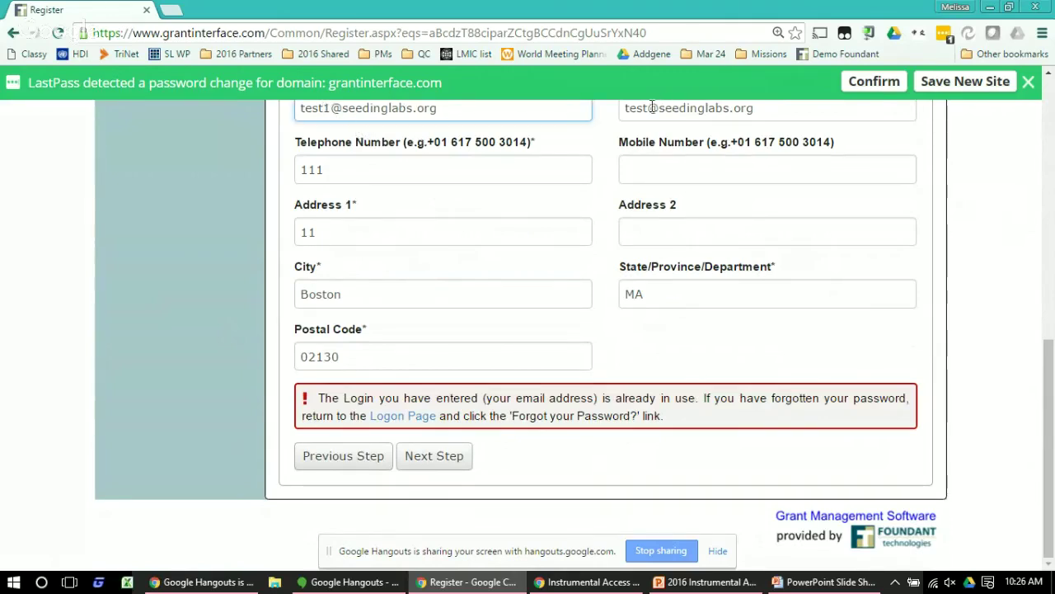
pyautogui.click(652, 107)
pyautogui.write('1')
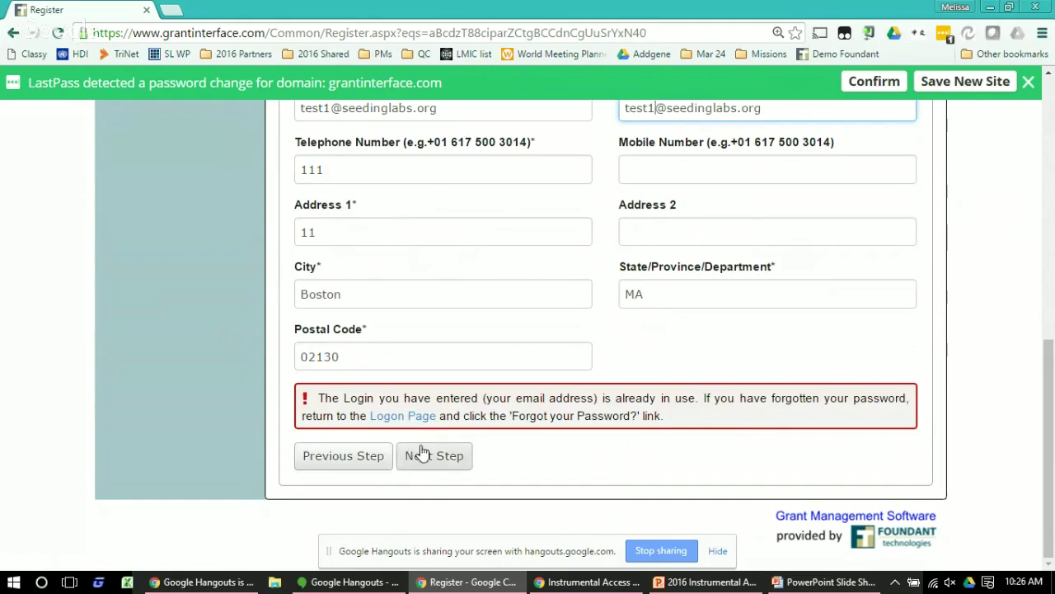
pyautogui.click(421, 453)
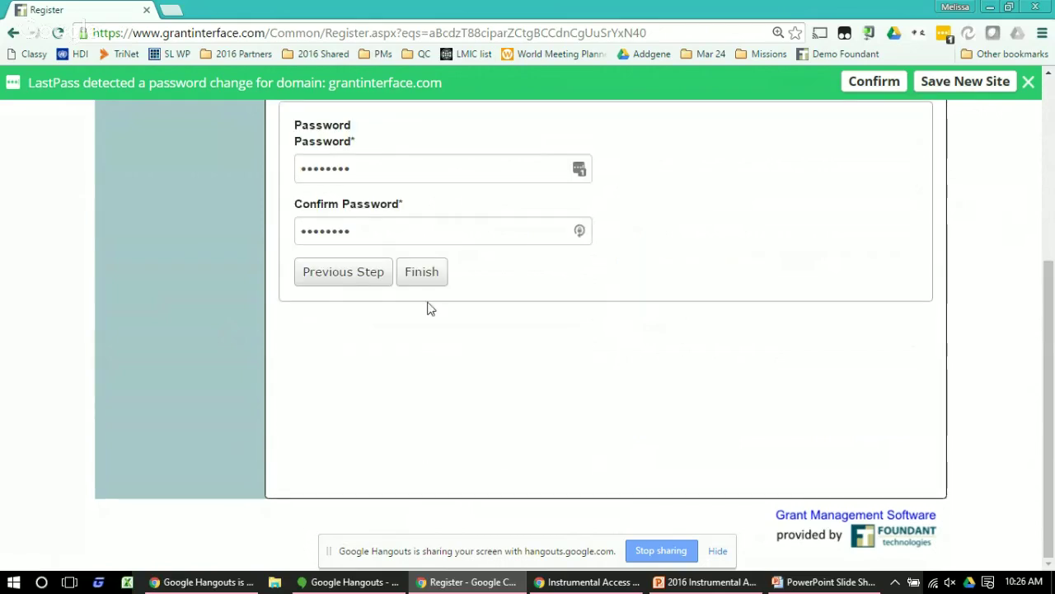
pyautogui.click(417, 275)
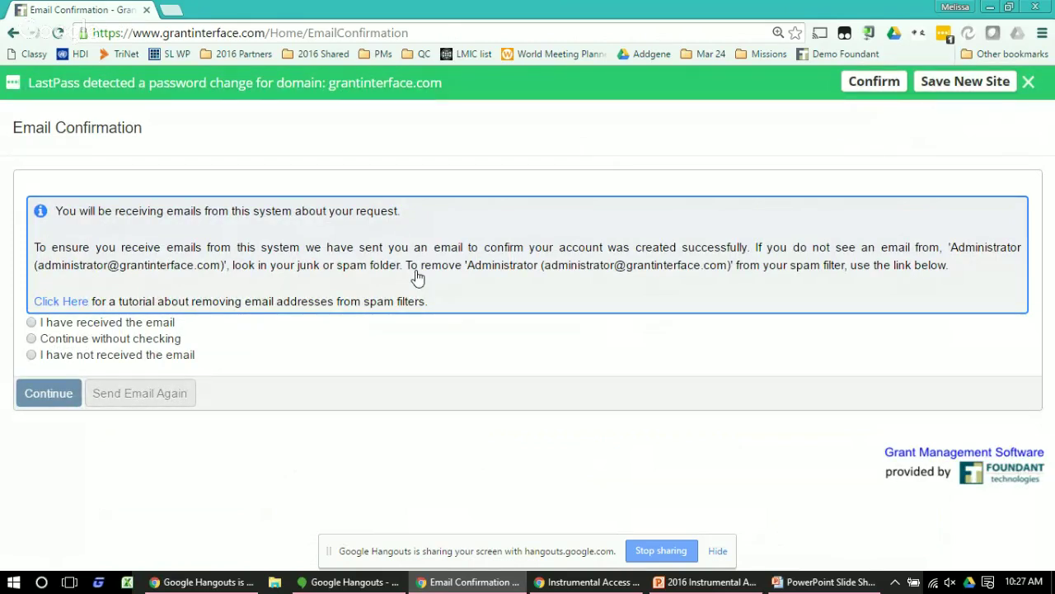
# Choose 'Continue without checking' on the Email Confirmation page and continue
pyautogui.click(32, 339)
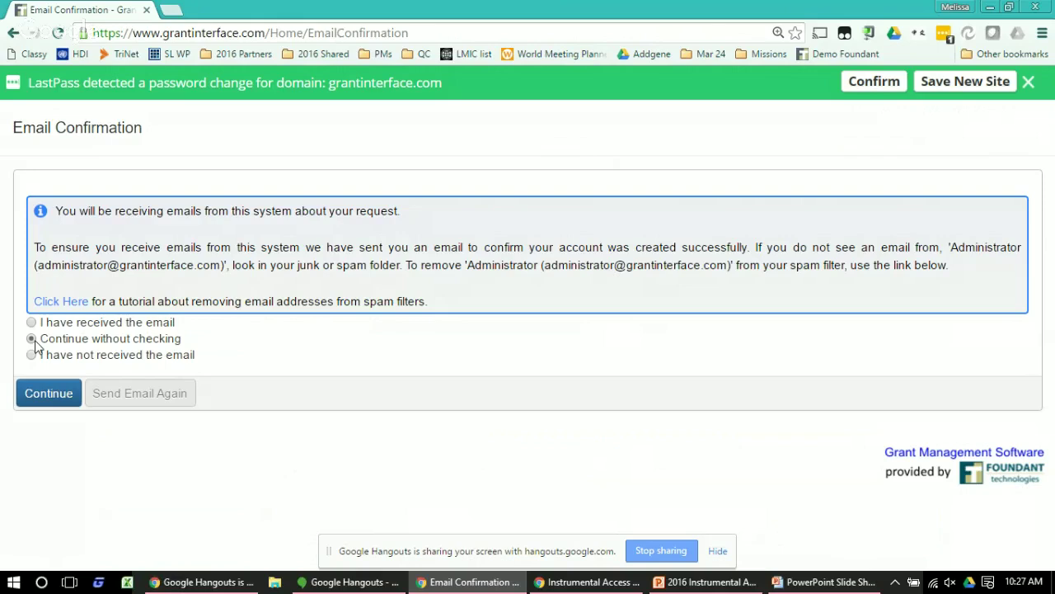
pyautogui.click(71, 394)
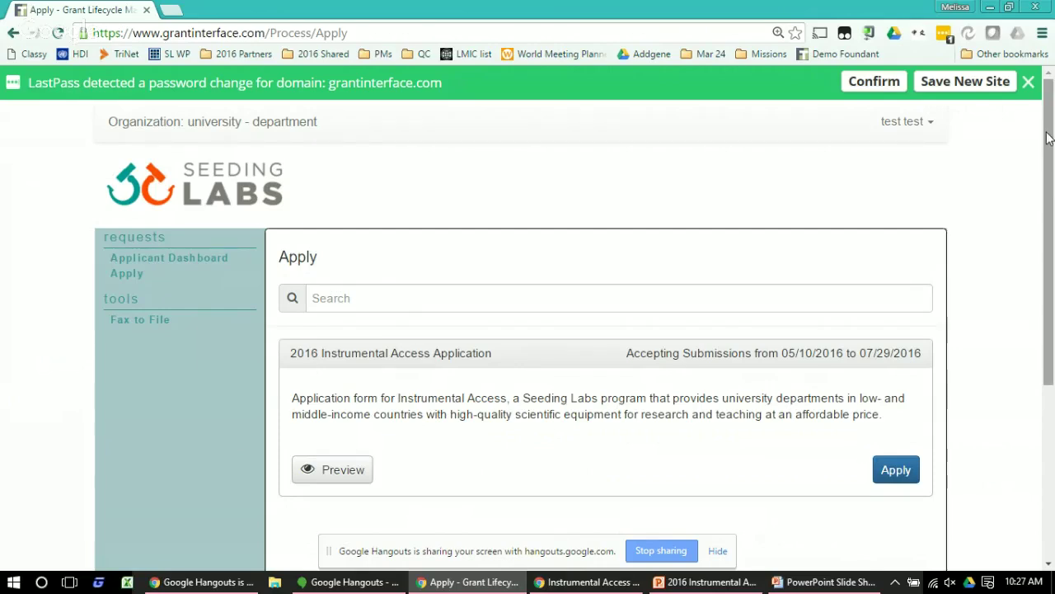
# Apply for the 2016 Instrumental Access Application from the Apply page
pyautogui.moveTo(1047, 138); pyautogui.dragTo(1049, 192)
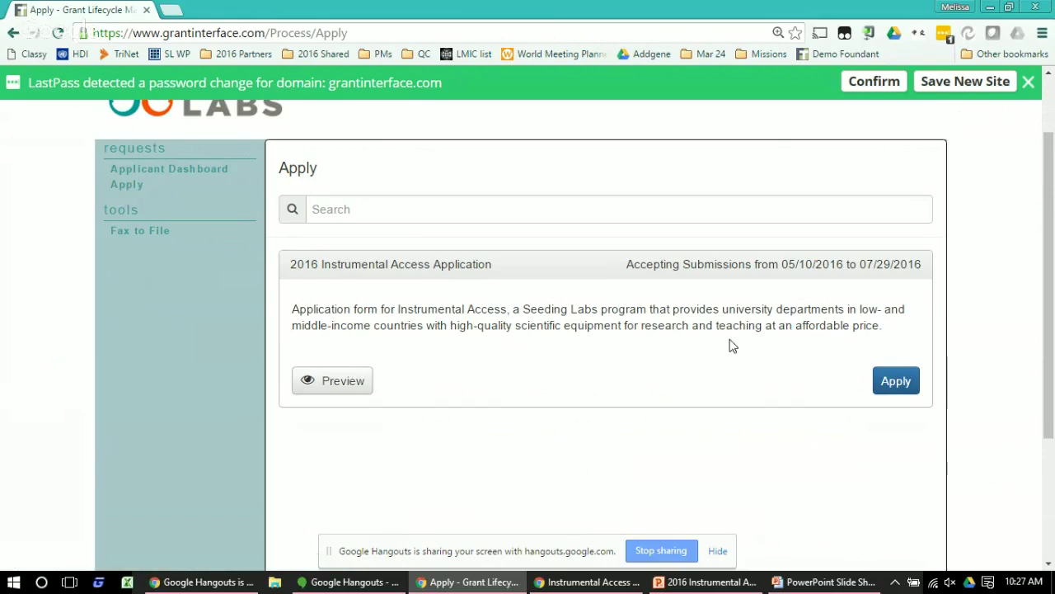
pyautogui.click(900, 390)
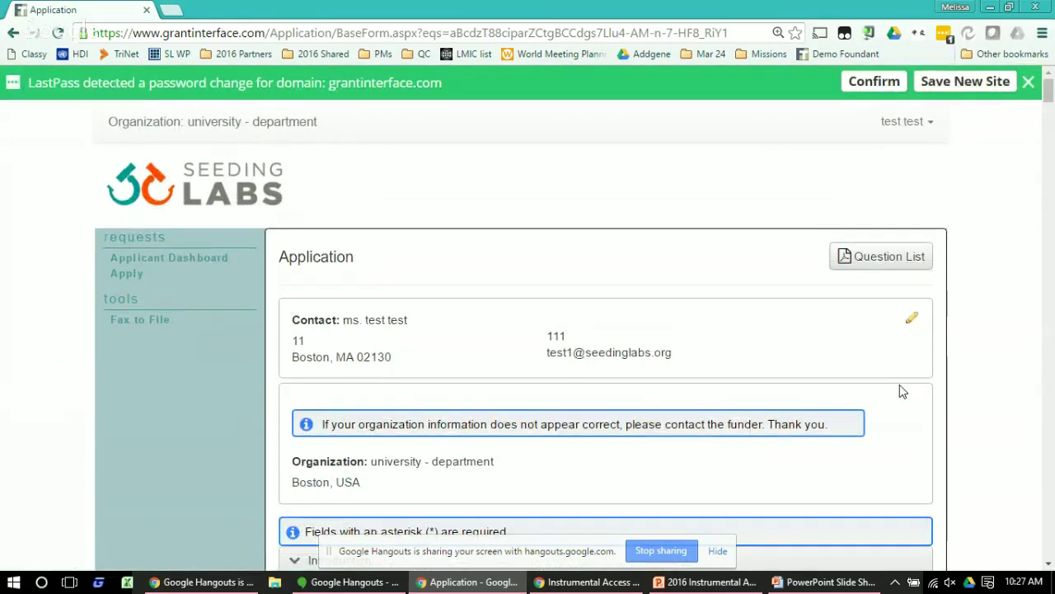
# Collapse the Case for Need and Equipment Needs sections of the application form
pyautogui.scroll(-2, 903, 392)
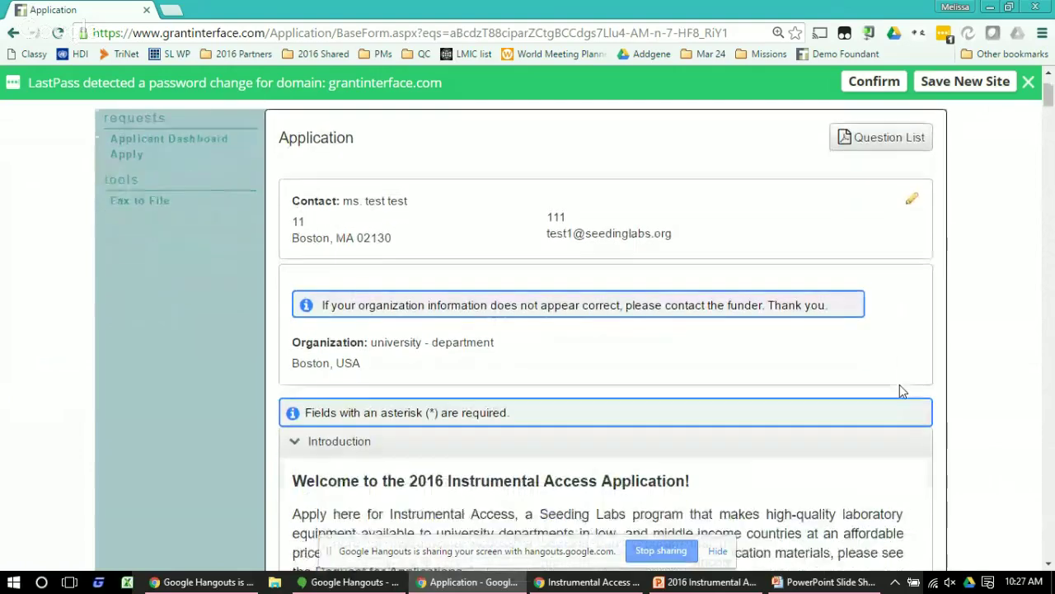
pyautogui.scroll(-2, 900, 392)
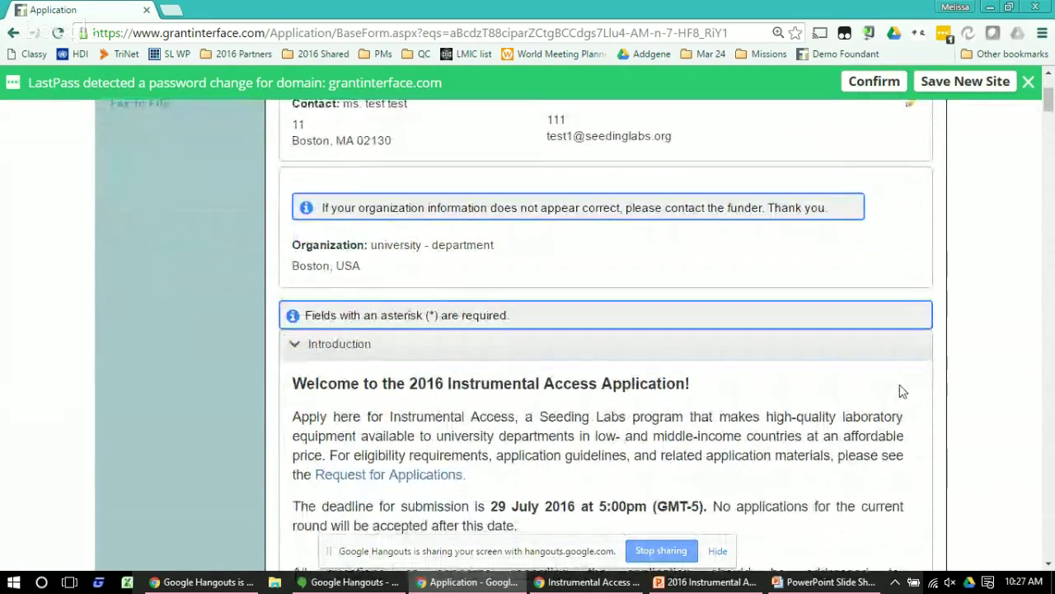
pyautogui.scroll(-4, 903, 392)
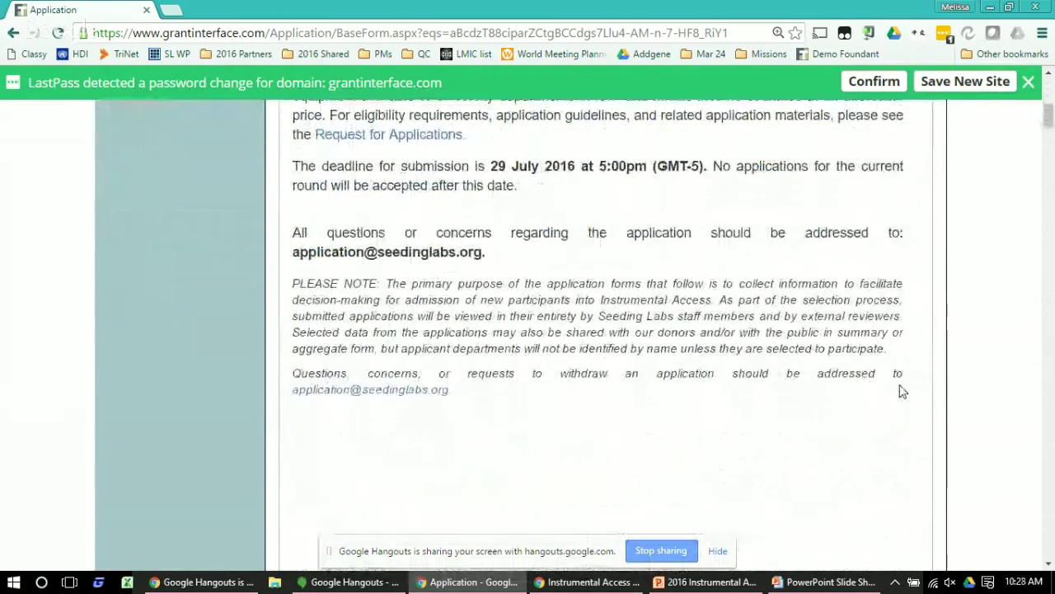
pyautogui.scroll(-3, 903, 391)
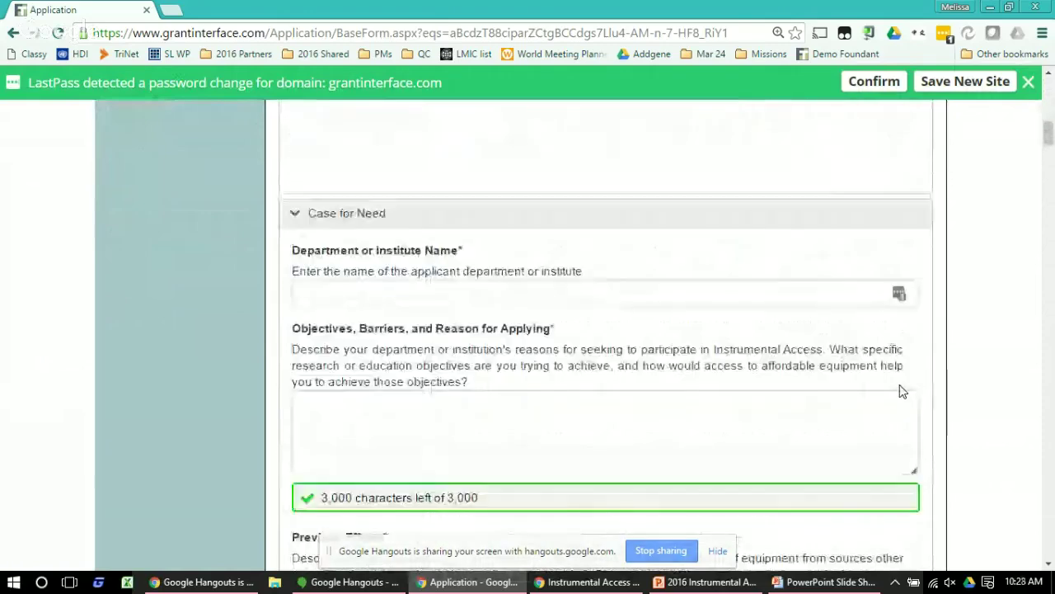
pyautogui.scroll(-1, 902, 392)
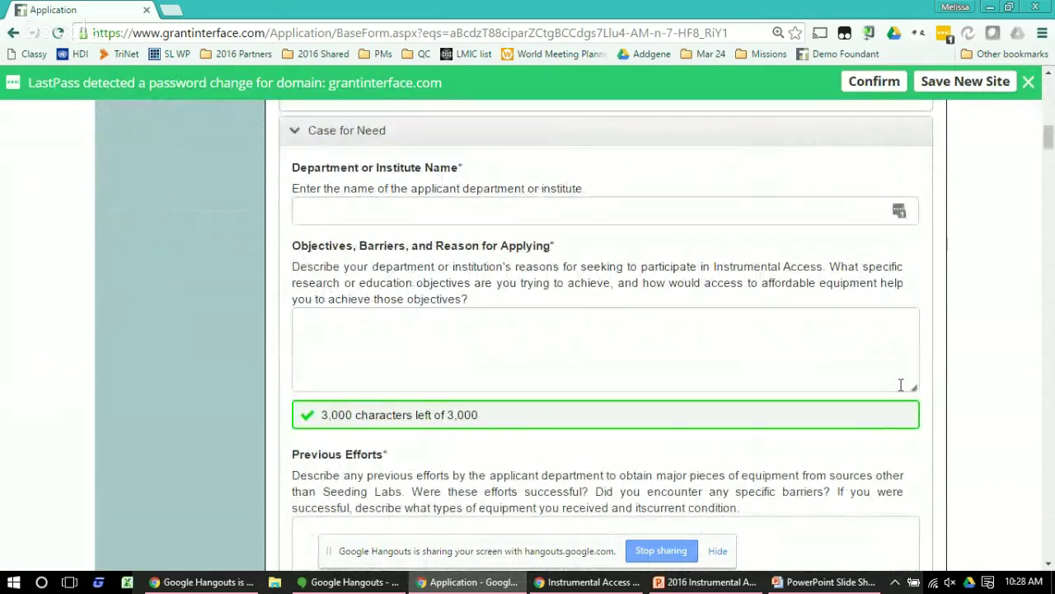
pyautogui.scroll(1, 902, 385)
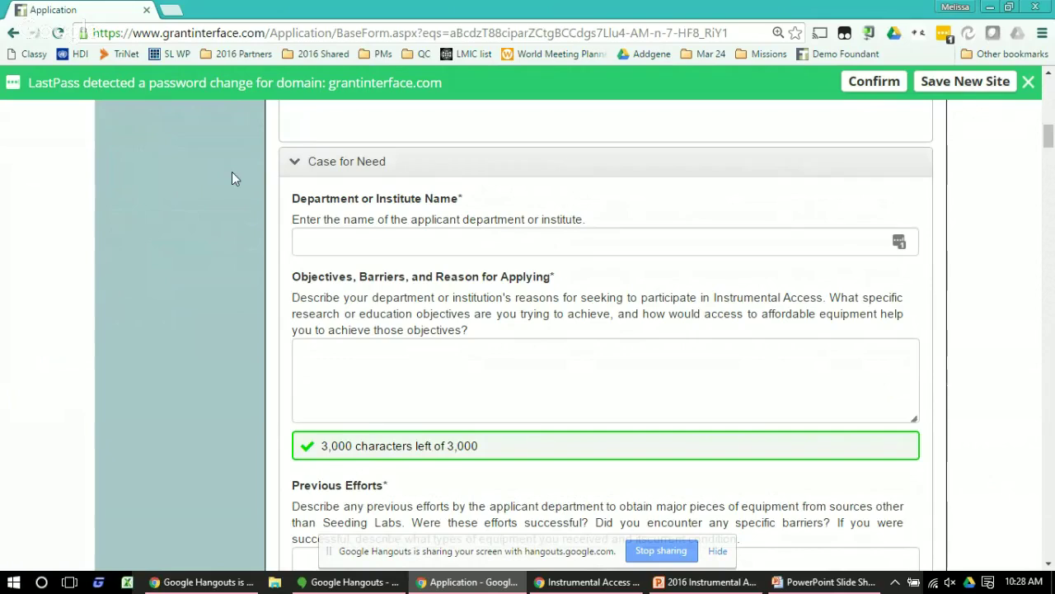
pyautogui.click(294, 162)
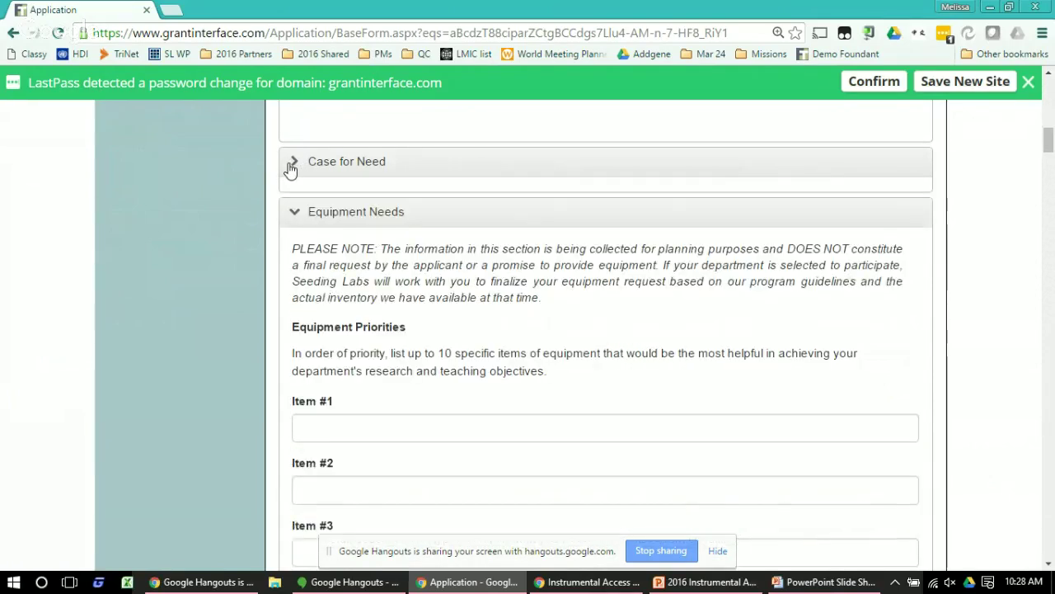
pyautogui.click(295, 204)
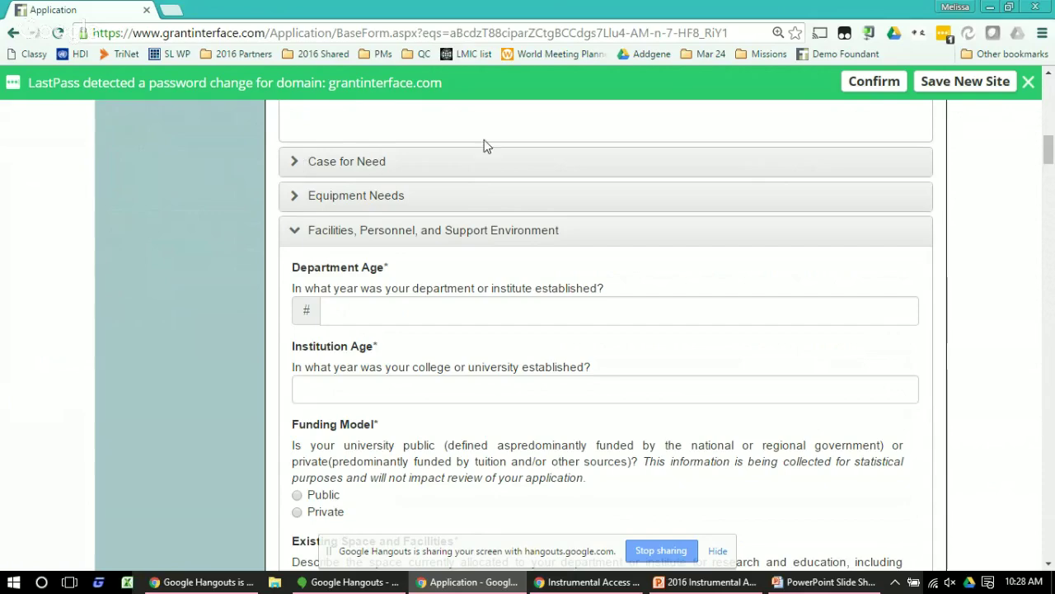
# Answer 11 for Institution Age in the Facilities section
pyautogui.moveTo(1049, 150); pyautogui.dragTo(1049, 540)
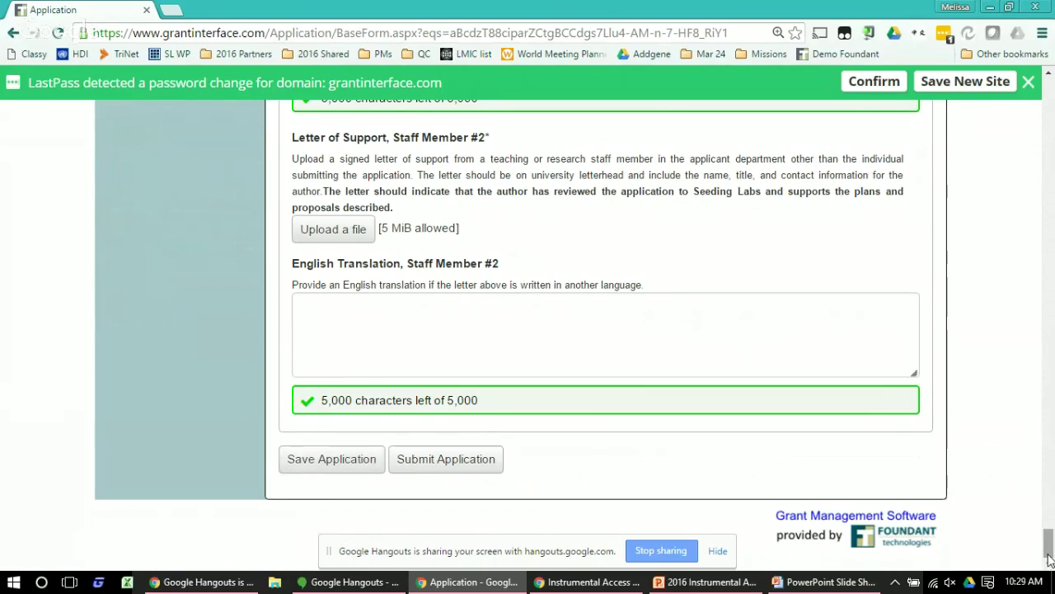
pyautogui.moveTo(1049, 559); pyautogui.dragTo(1049, 90)
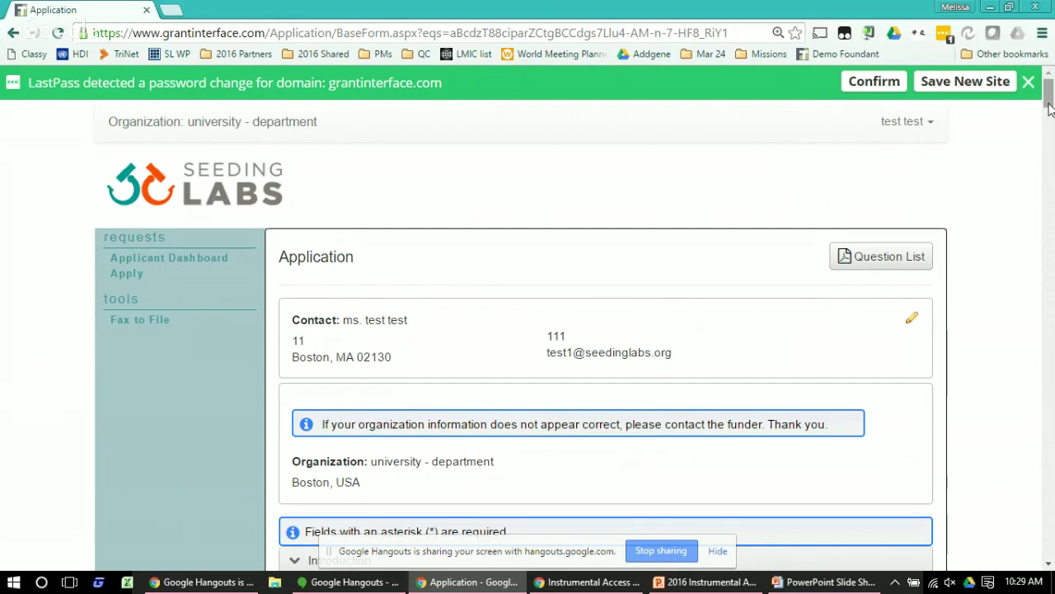
pyautogui.moveTo(1049, 110); pyautogui.dragTo(1050, 171)
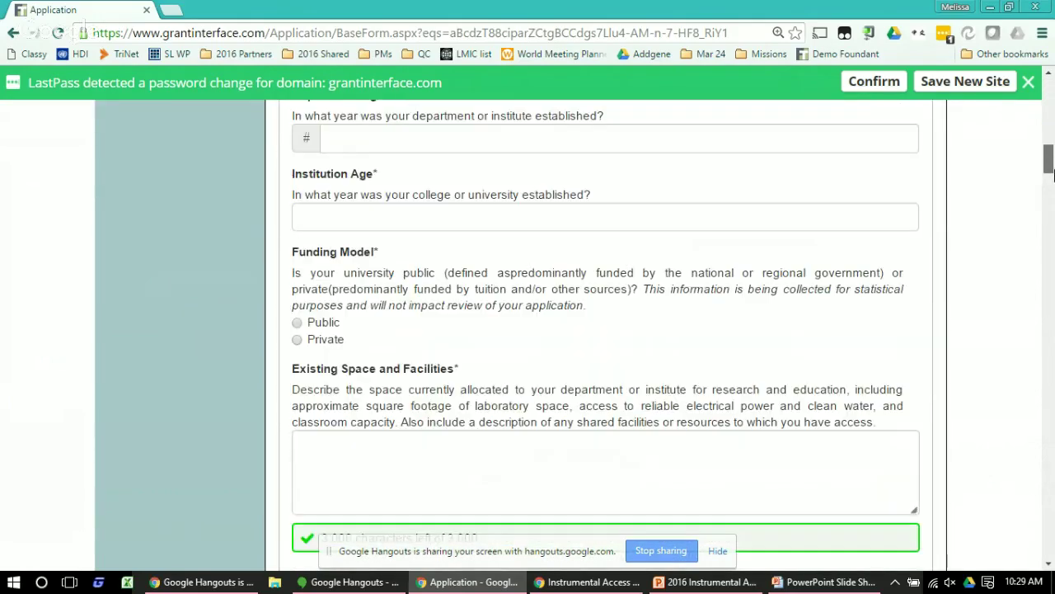
pyautogui.click(554, 206)
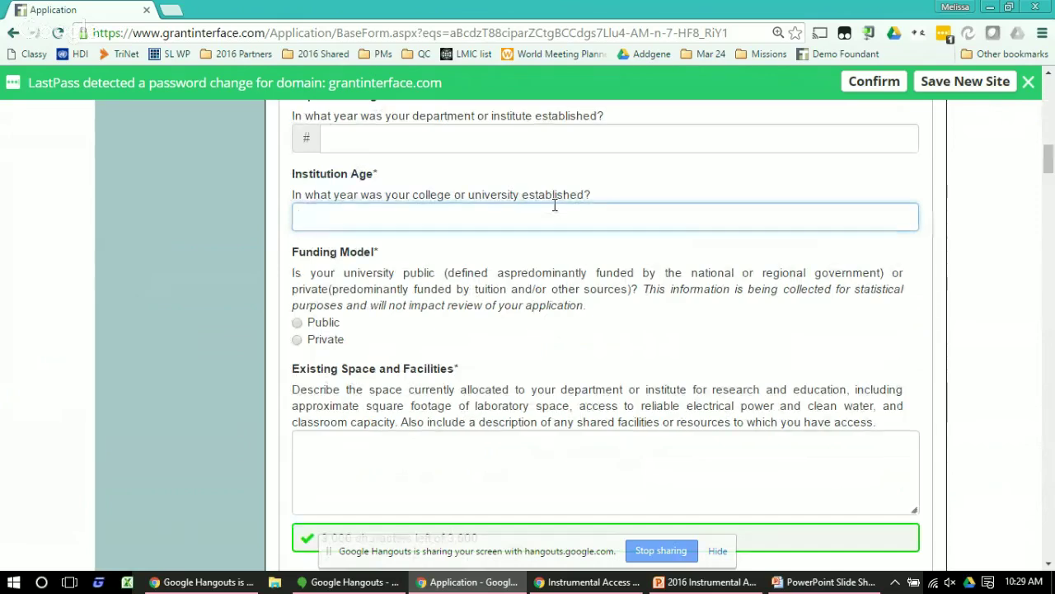
pyautogui.write('11')
pyautogui.moveTo(1051, 178); pyautogui.dragTo(1049, 556)
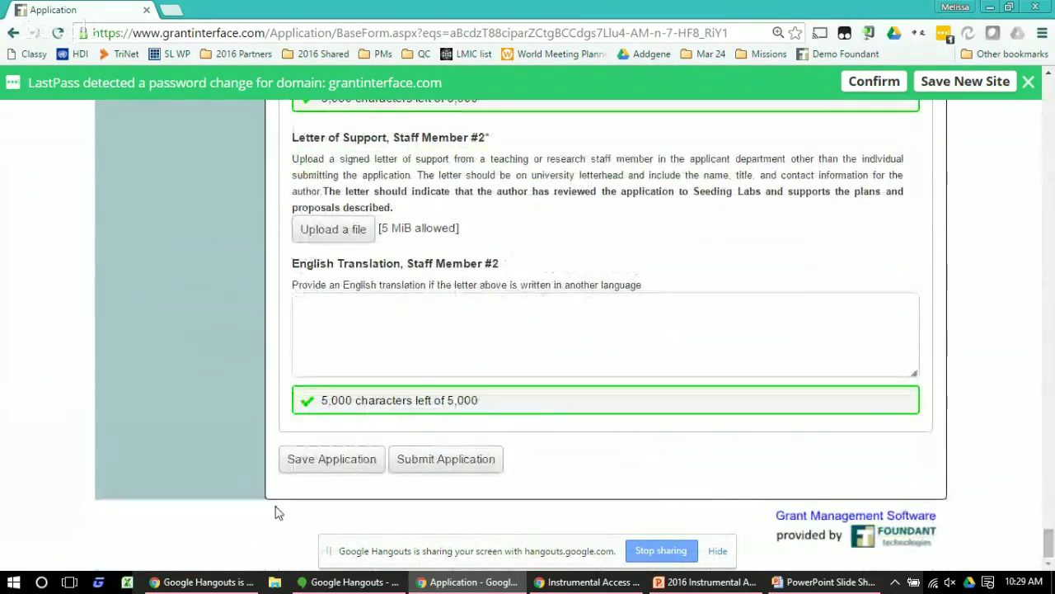
# Save the application as a draft and continue back to the form
pyautogui.click(316, 465)
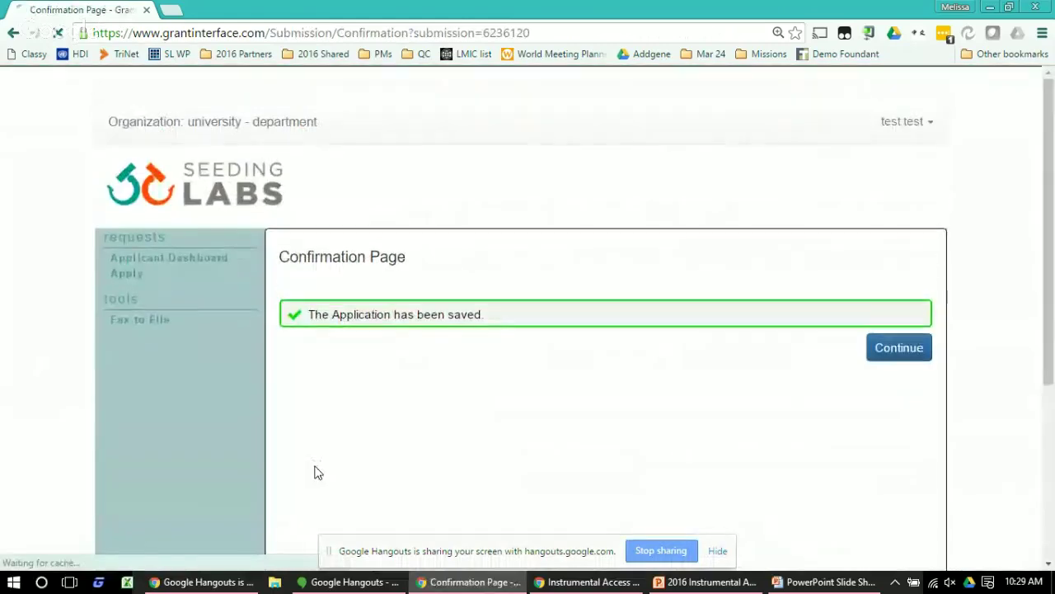
pyautogui.click(891, 366)
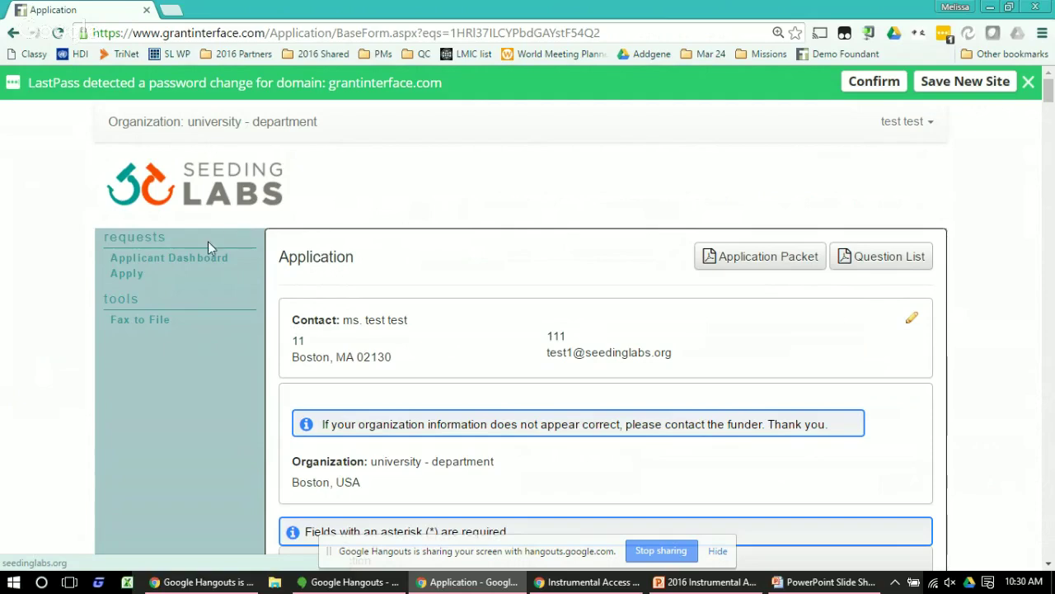
# Go to the Applicant Dashboard and scroll to the draft 2016 Instrumental Access Application
pyautogui.click(173, 260)
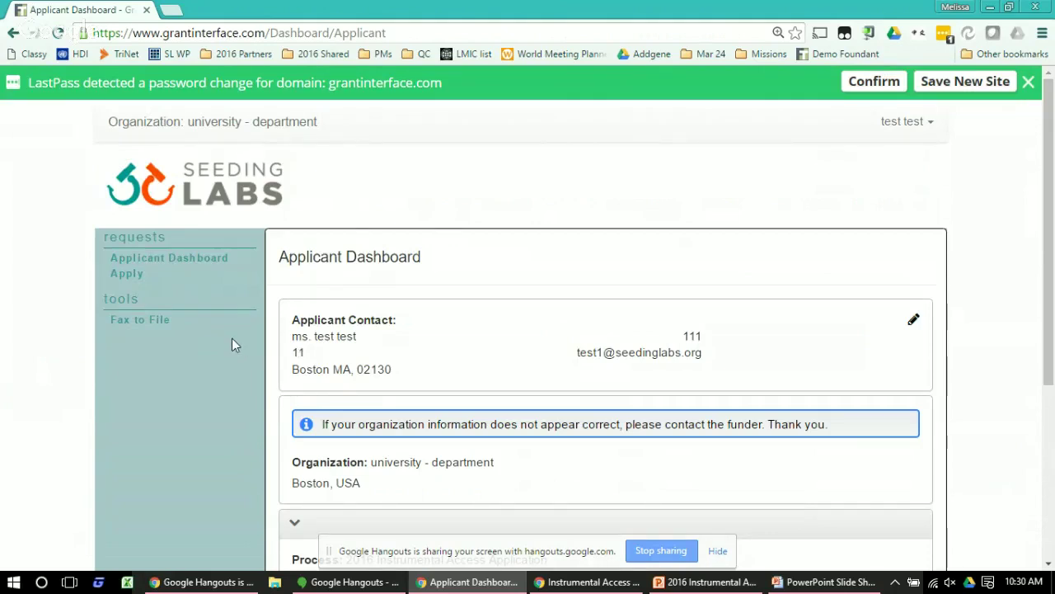
pyautogui.scroll(-1, 395, 372)
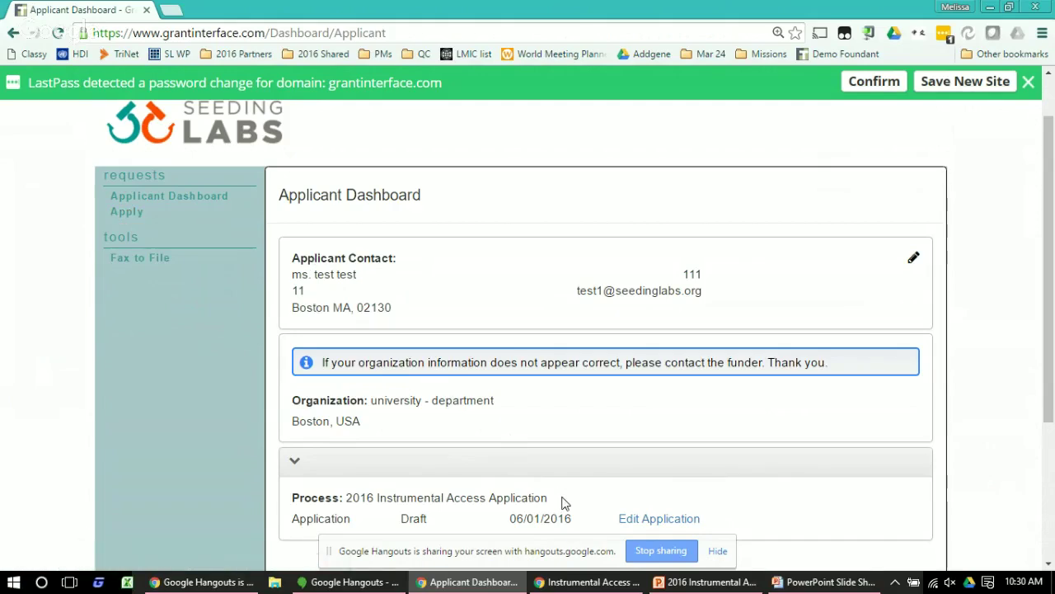
pyautogui.scroll(-1, 564, 503)
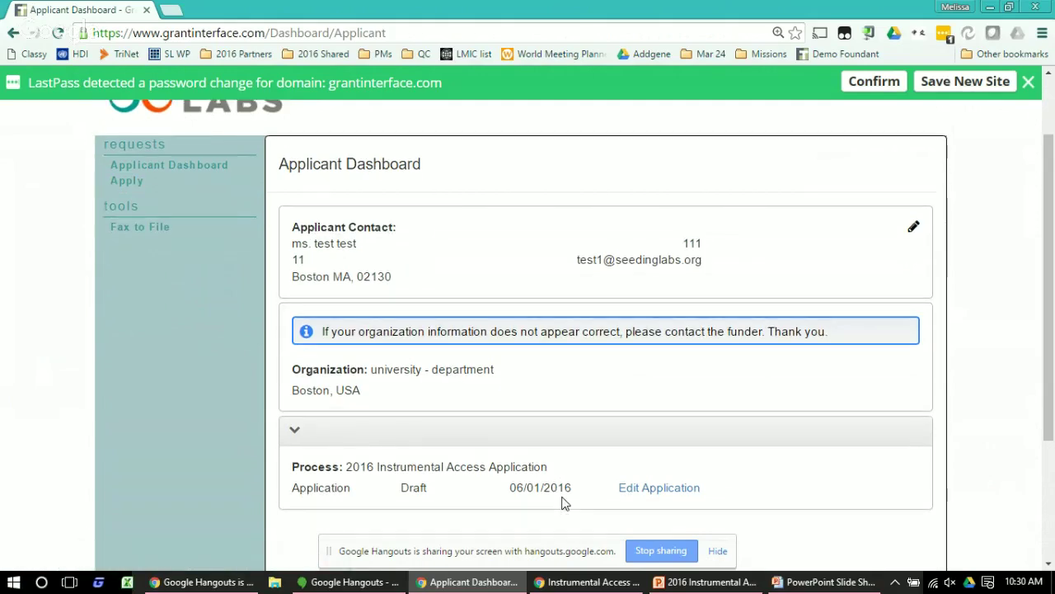
# Reopen the draft 2016 Instrumental Access Application from the dashboard and scroll down to its Save/Submit buttons
pyautogui.click(658, 493)
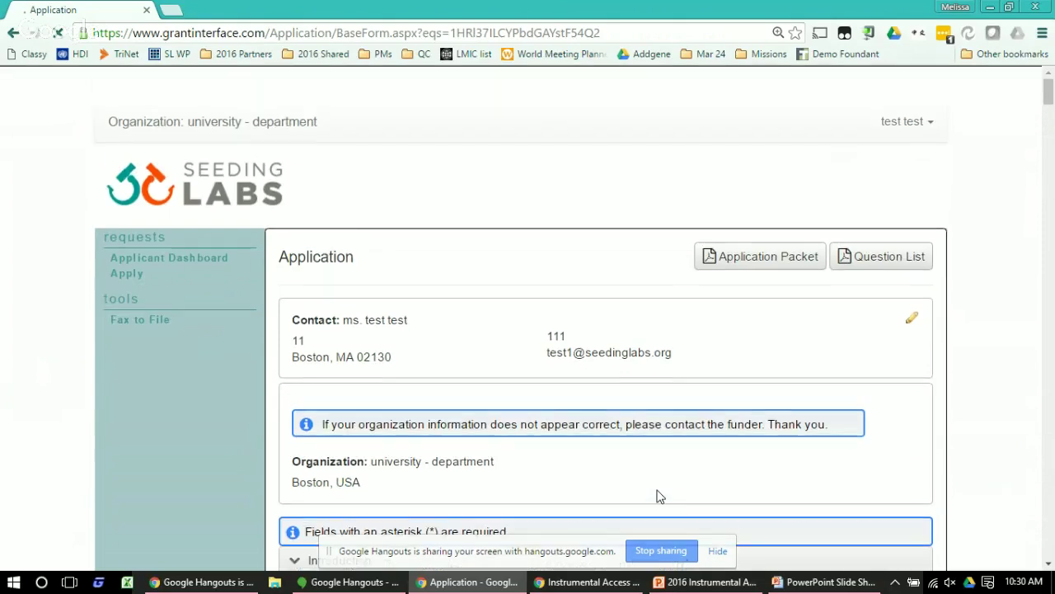
pyautogui.scroll(-15, 658, 496)
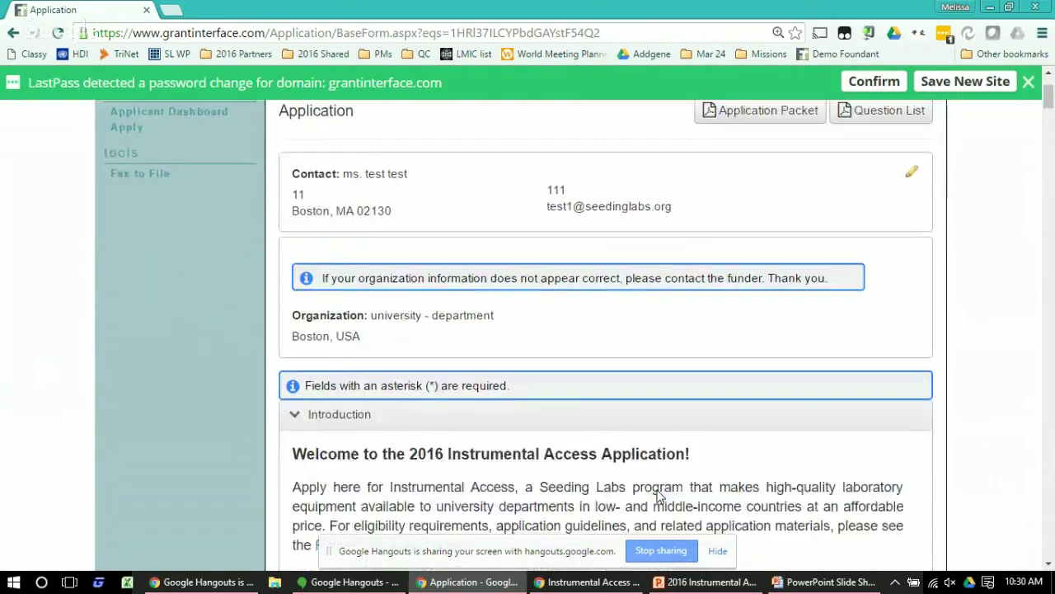
pyautogui.scroll(-20, 658, 496)
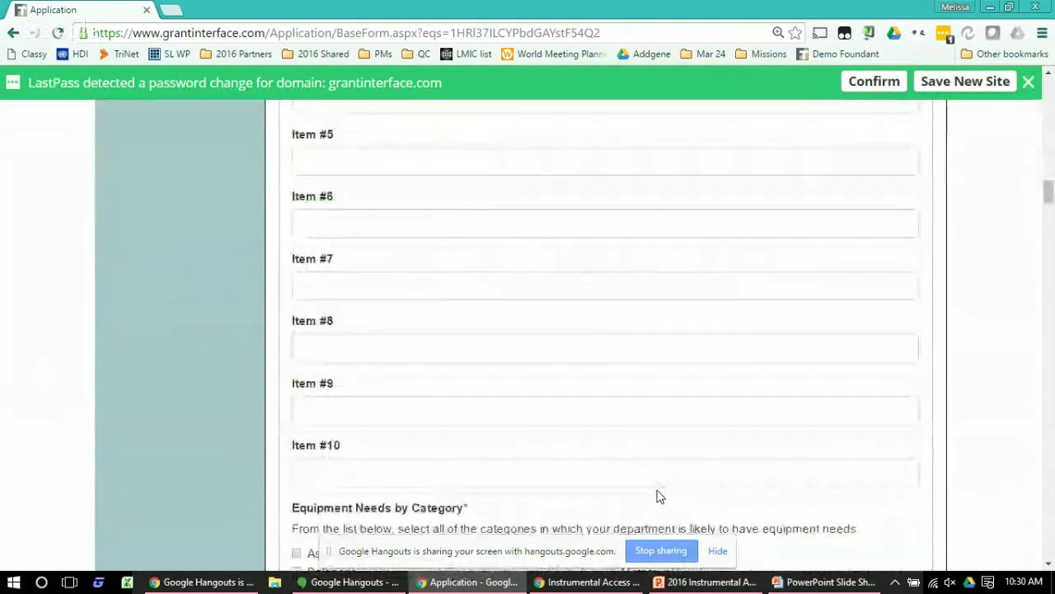
pyautogui.scroll(-20, 658, 496)
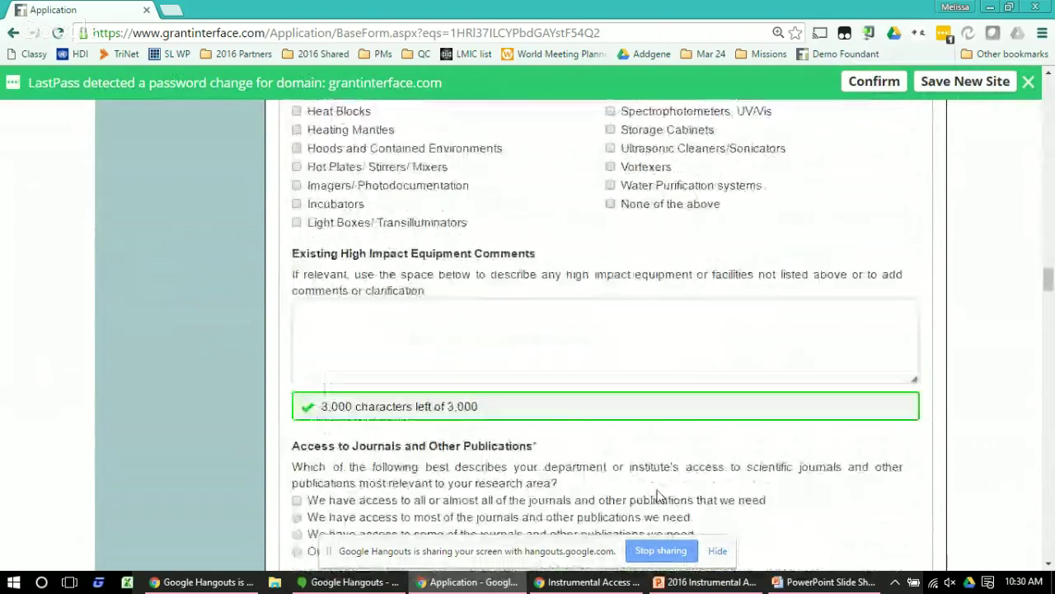
pyautogui.scroll(-20, 658, 497)
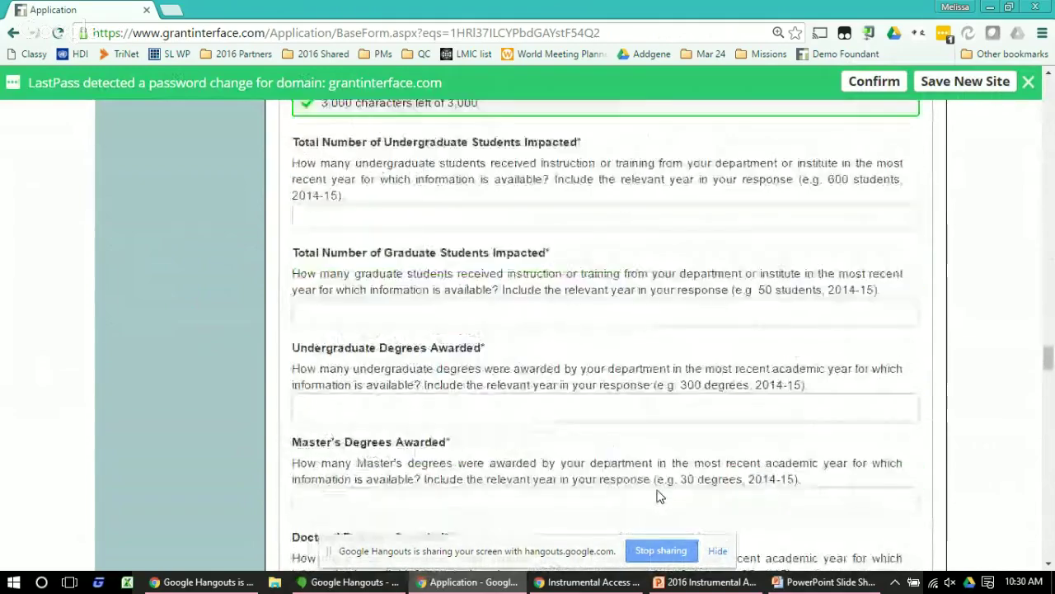
pyautogui.scroll(-20, 658, 497)
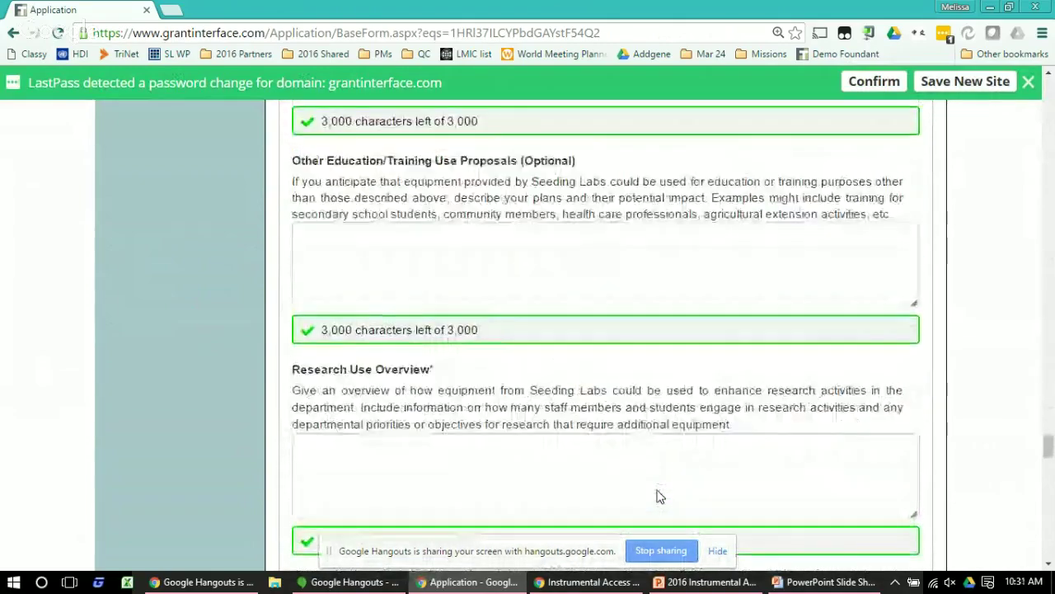
pyautogui.scroll(-8, 658, 496)
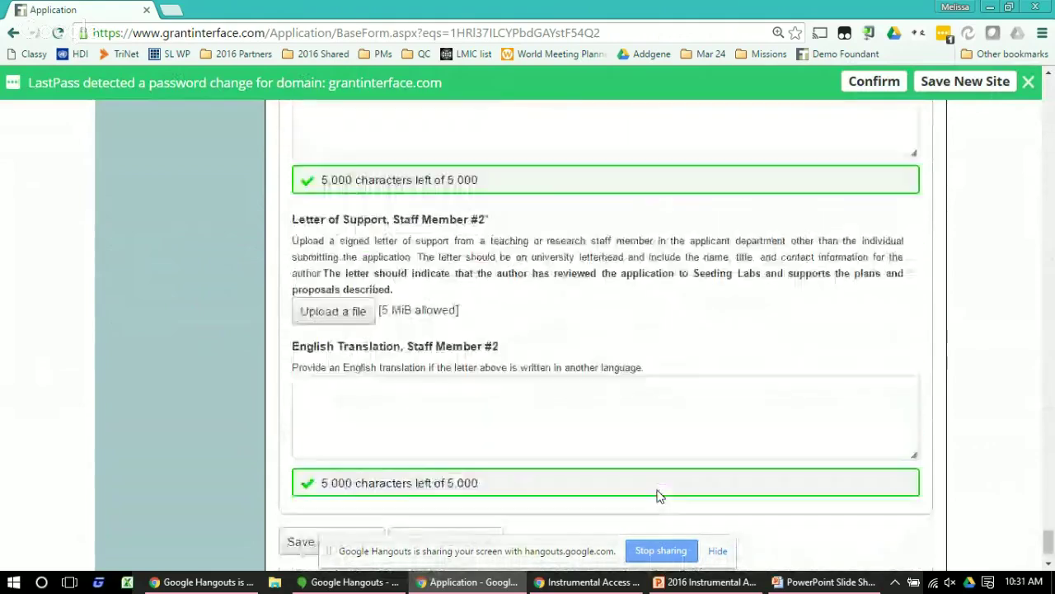